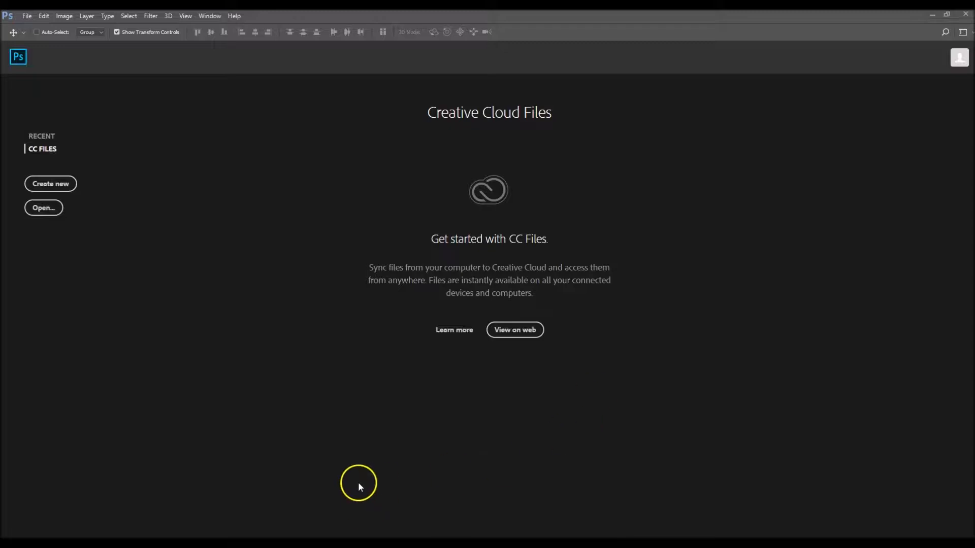
Create a new 1500 × 783 pixel document at 72 pixels/inch in RGB Color with a white background.
{"action": "left_click", "coordinate": [51, 183]}
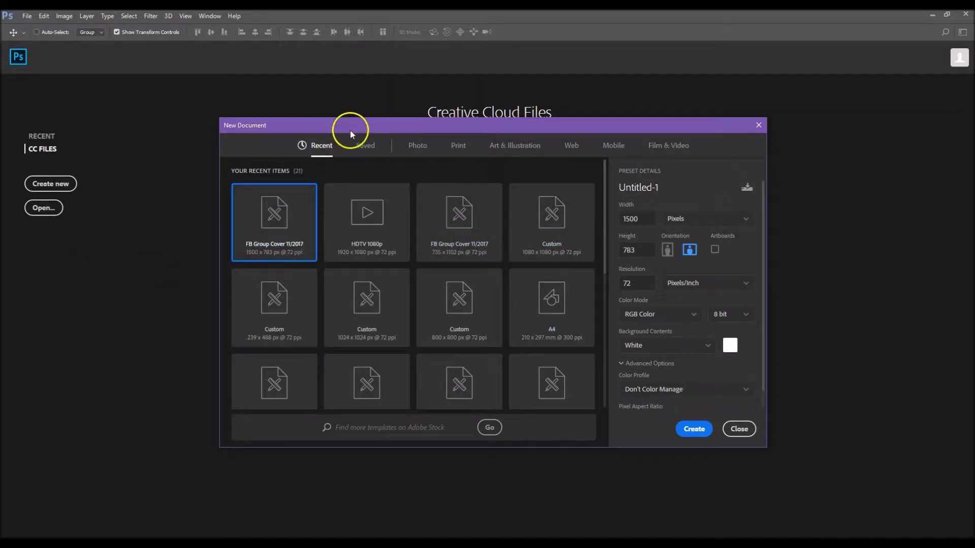
{"action": "left_click", "coordinate": [363, 149]}
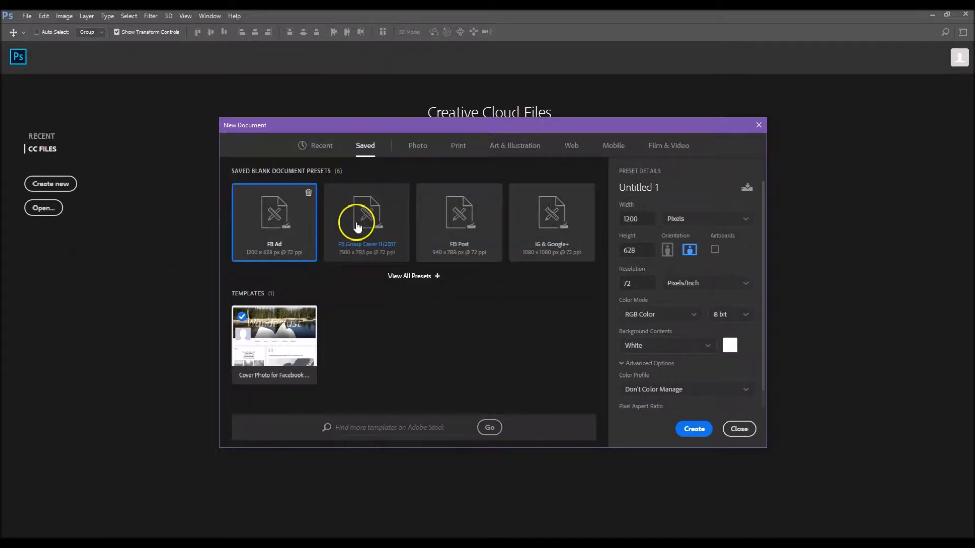
{"action": "left_click", "coordinate": [324, 148]}
{"action": "left_click", "coordinate": [322, 147]}
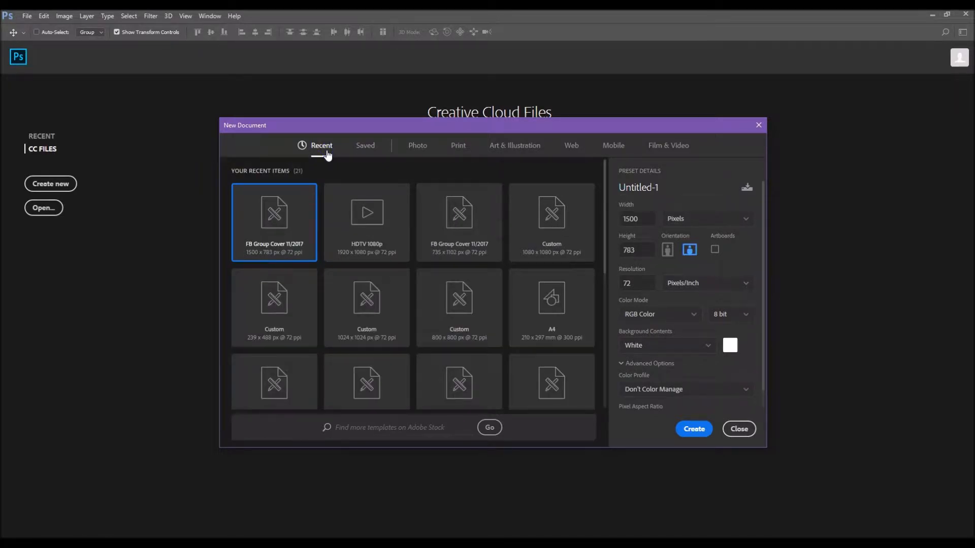
{"action": "left_click", "coordinate": [640, 223]}
{"action": "left_click", "coordinate": [641, 249]}
{"action": "left_click", "coordinate": [638, 284]}
{"action": "left_click", "coordinate": [638, 284]}
{"action": "left_click", "coordinate": [634, 318]}
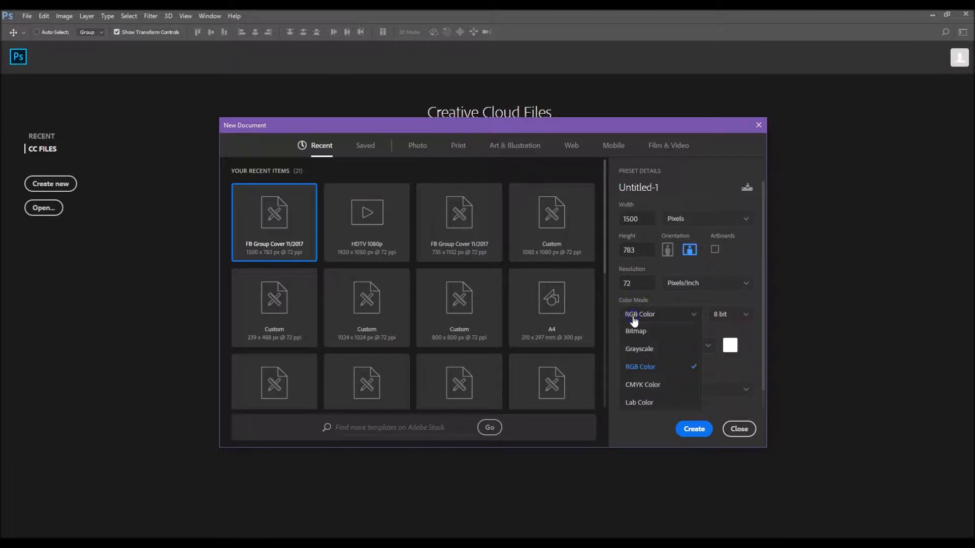
{"action": "left_click", "coordinate": [661, 316]}
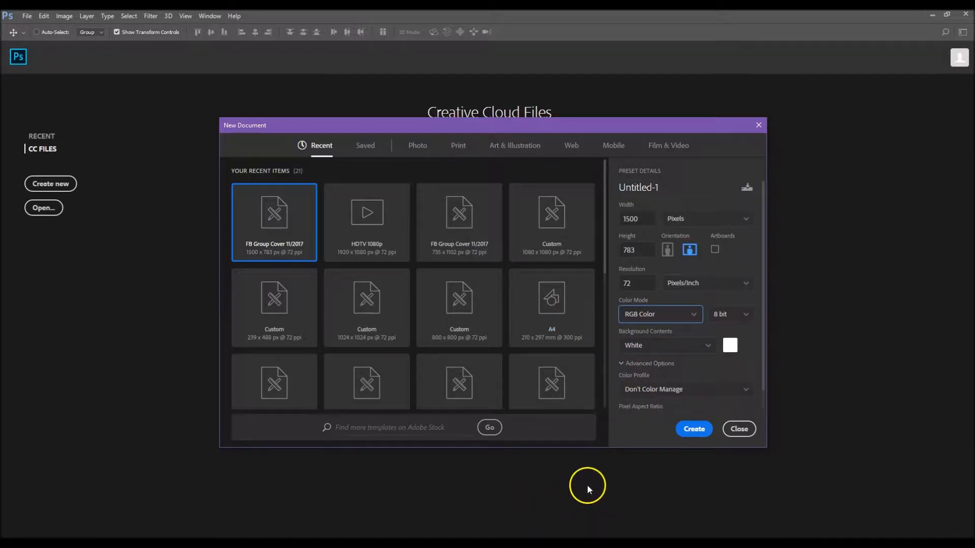
{"action": "left_click", "coordinate": [692, 429]}
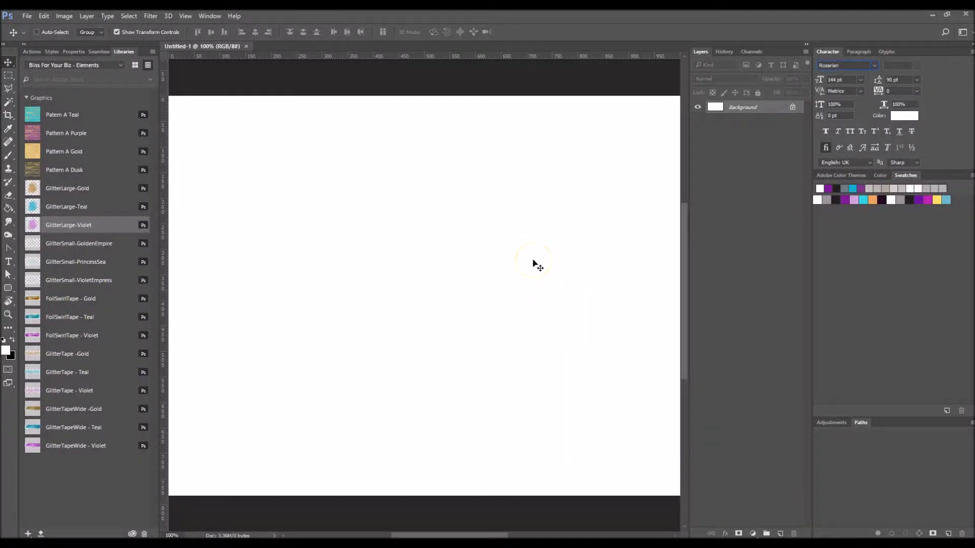
{"action": "left_click", "coordinate": [508, 275]}
{"action": "key", "text": "ctrl+minus"}
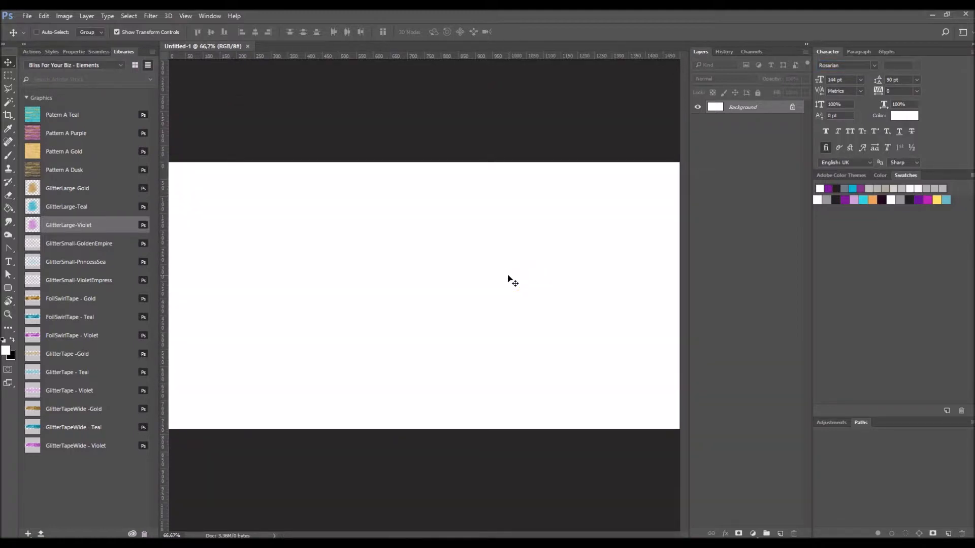
{"action": "key", "text": "ctrl+minus"}
{"action": "key", "text": "ctrl"}
{"action": "key", "text": "ctrl+plus"}
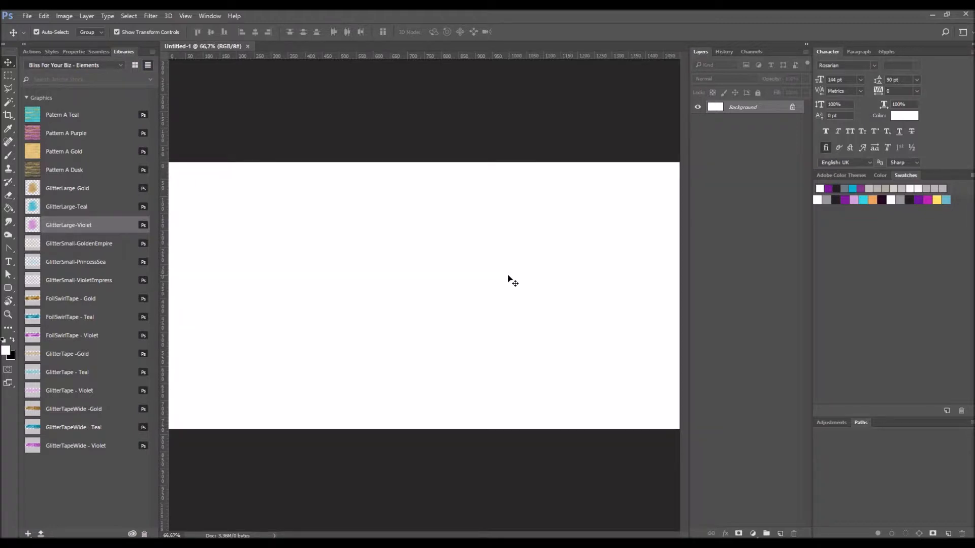
{"action": "key", "text": "ctrl+minus"}
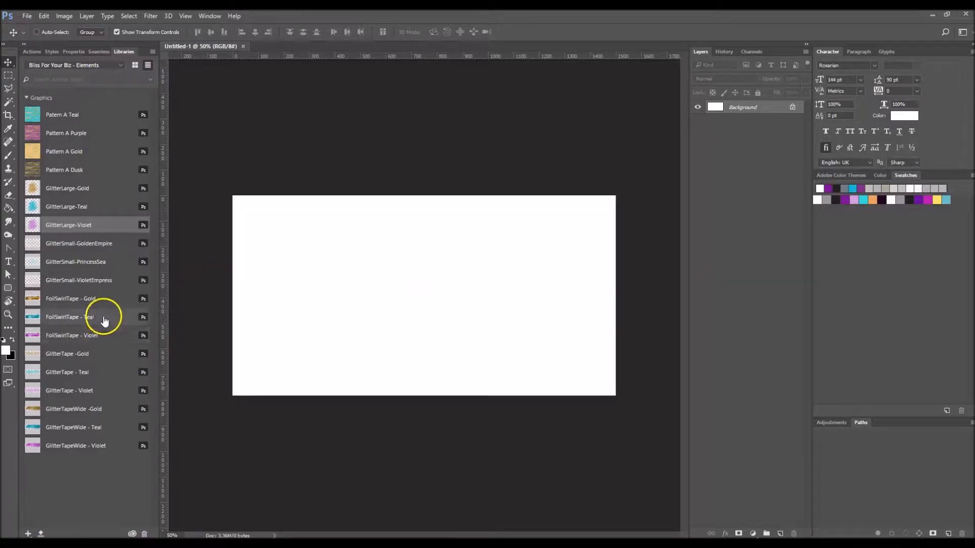
{"action": "left_click", "coordinate": [207, 15]}
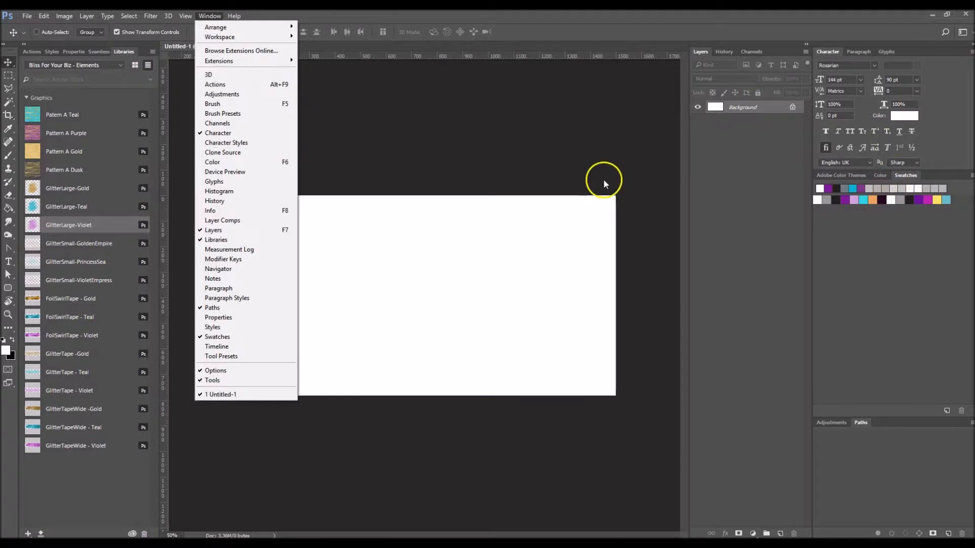
{"action": "left_click", "coordinate": [548, 127]}
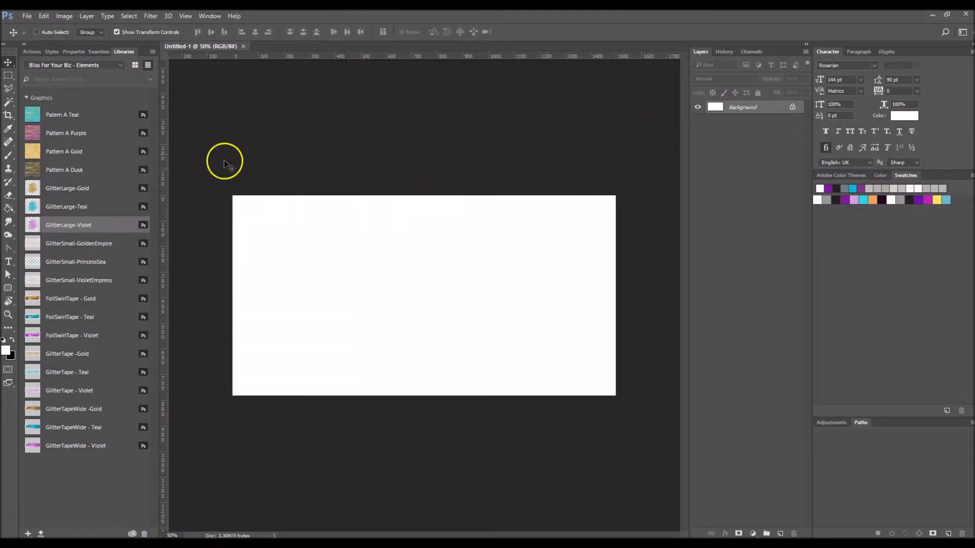
Switch to the Bliss For Your Biz - Essentials library and review its brand colors and character styles.
{"action": "left_click", "coordinate": [97, 66]}
{"action": "left_click", "coordinate": [93, 83]}
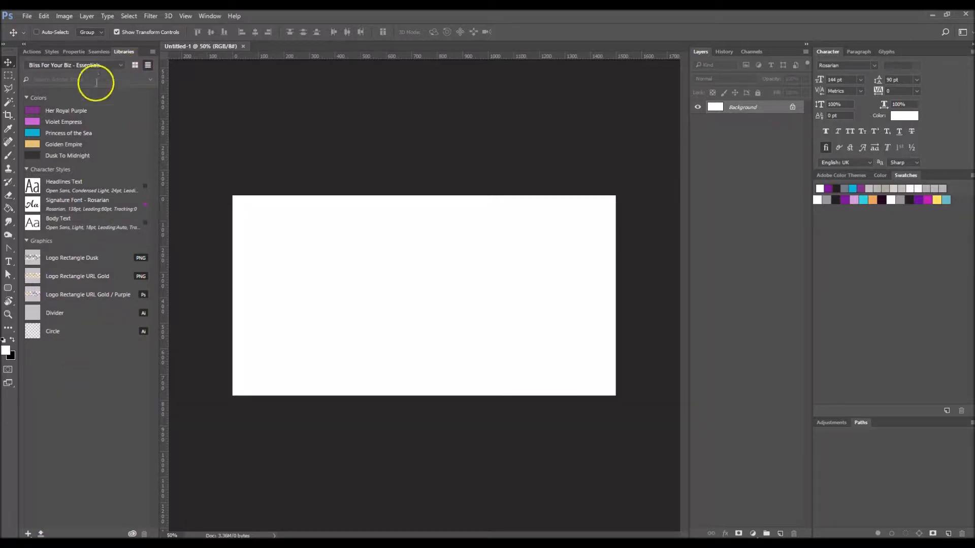
{"action": "mouse_move", "coordinate": [80, 136]}
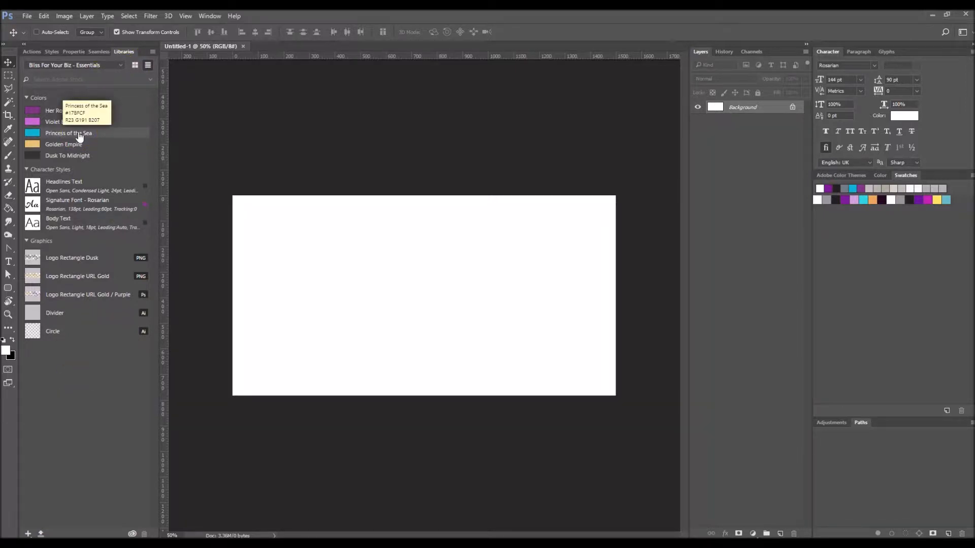
{"action": "left_click", "coordinate": [71, 138]}
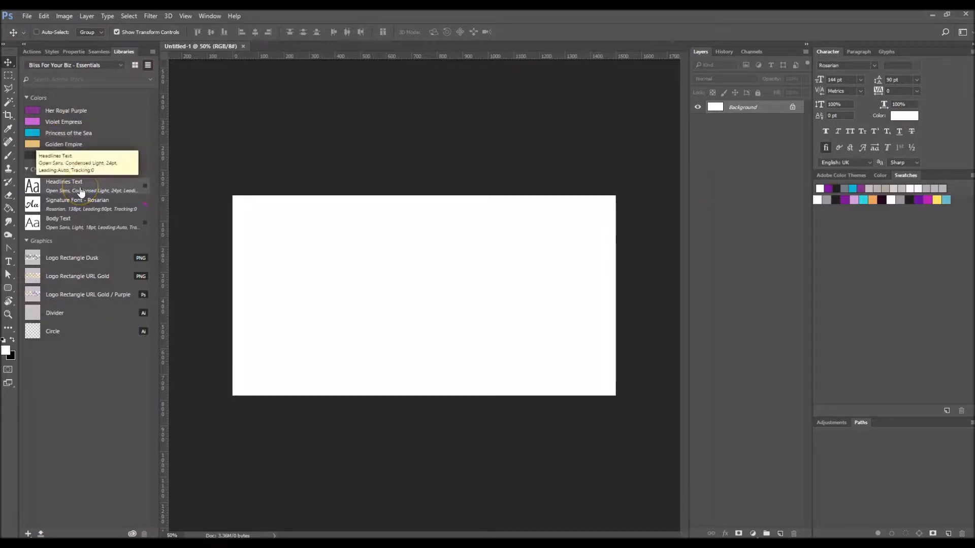
{"action": "left_click", "coordinate": [328, 140]}
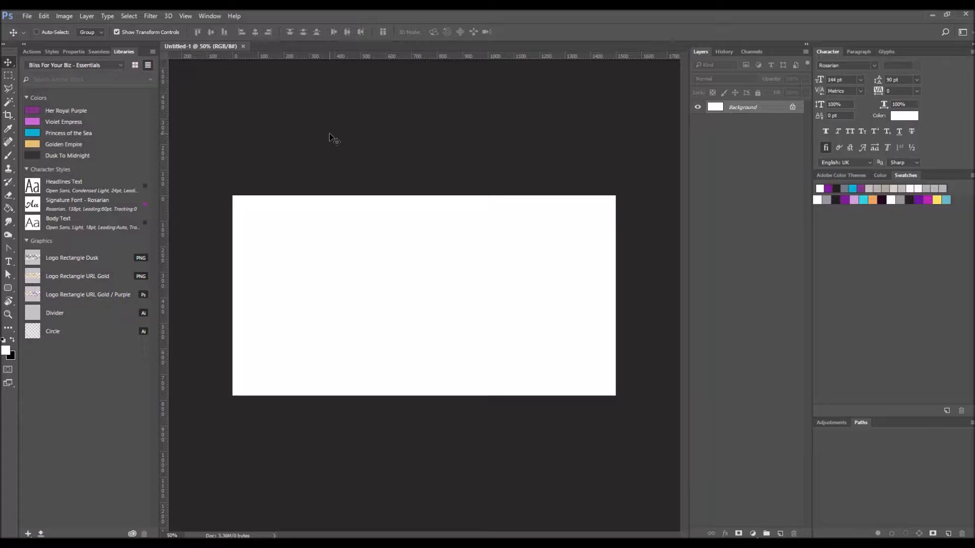
{"action": "left_click", "coordinate": [379, 130]}
Convert the locked Background into a regular layer and place BFYB-Glitter-Texture-A-Gold as a linked image above it.
{"action": "double_click", "coordinate": [770, 107]}
{"action": "left_click", "coordinate": [574, 185]}
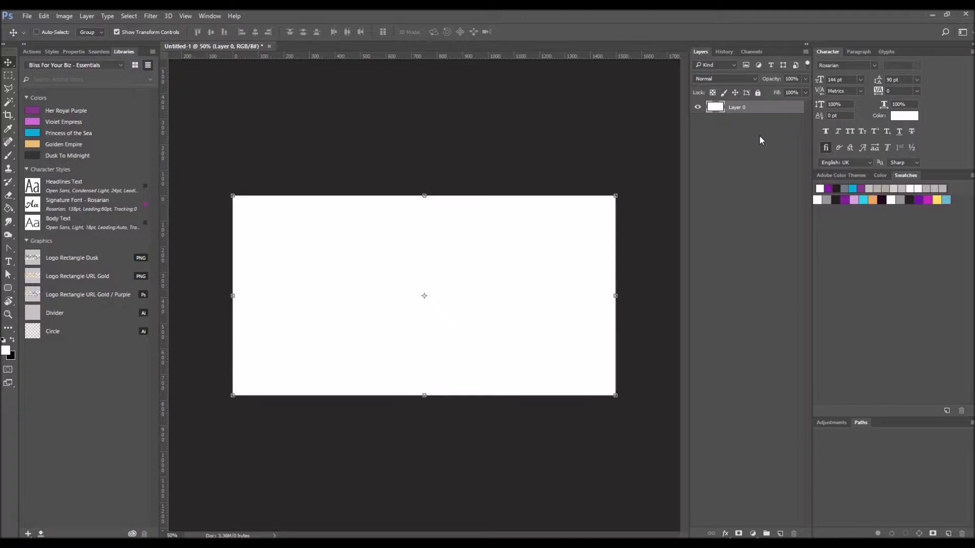
{"action": "left_click", "coordinate": [26, 17]}
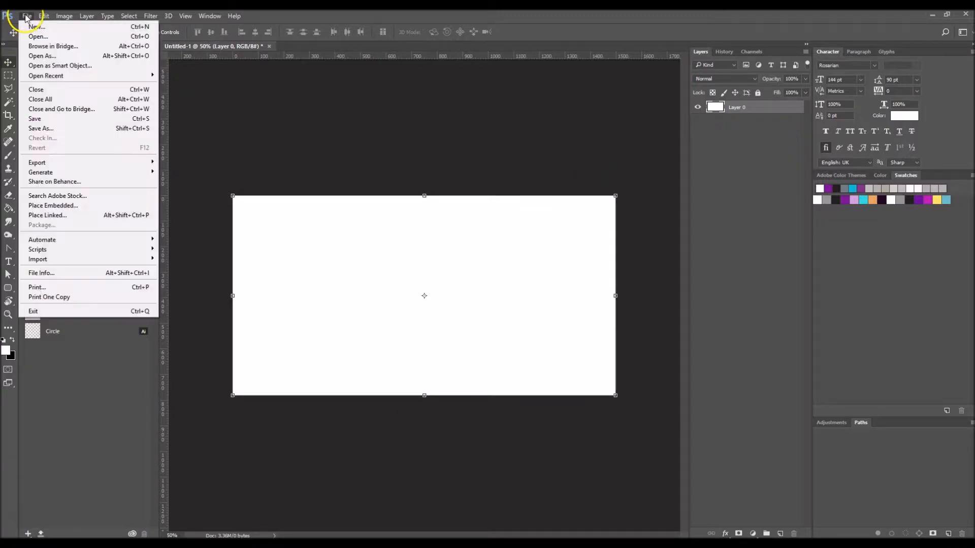
{"action": "left_click", "coordinate": [47, 216]}
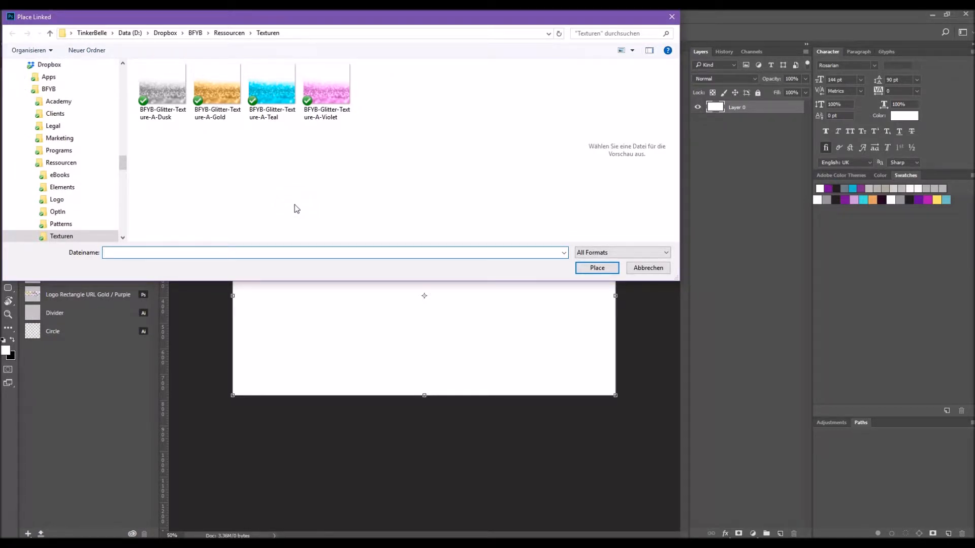
{"action": "left_click", "coordinate": [216, 90]}
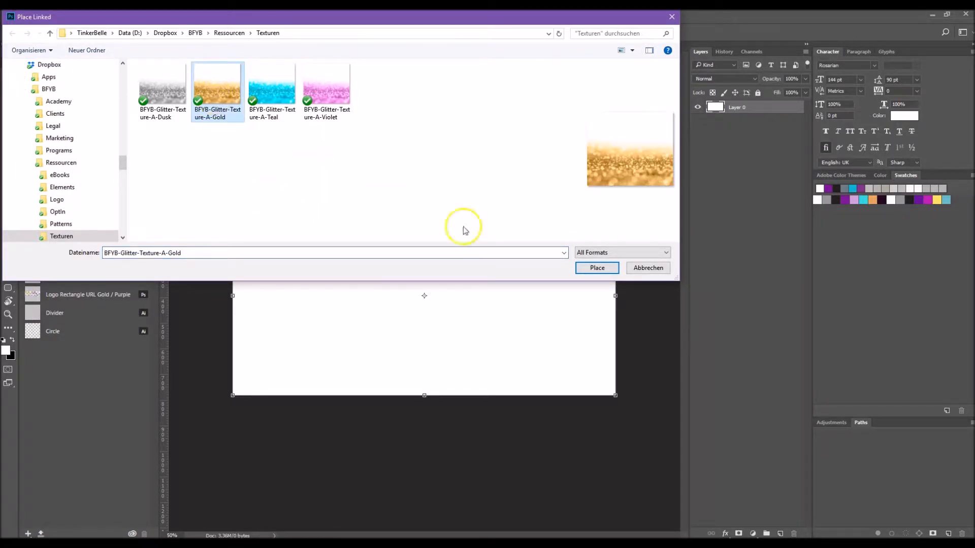
{"action": "left_click", "coordinate": [597, 268]}
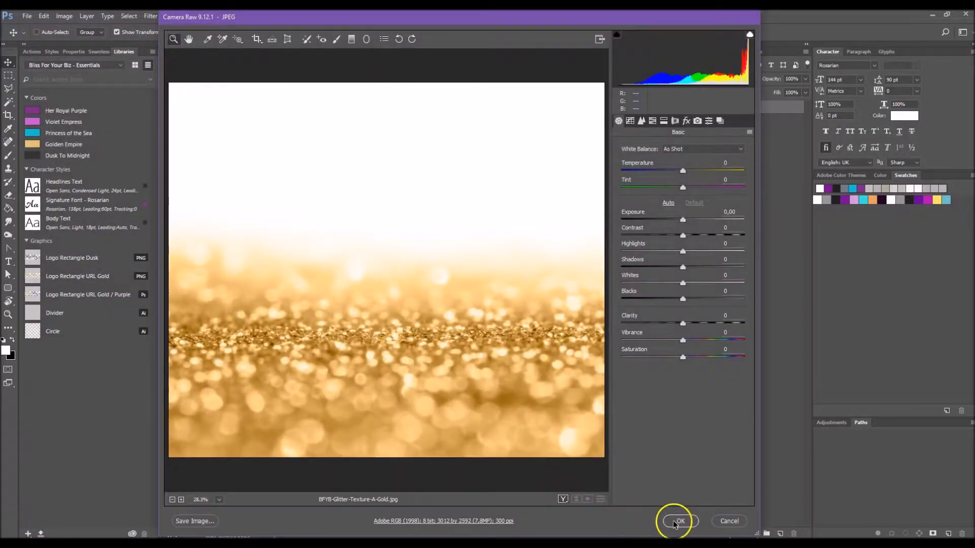
{"action": "left_click", "coordinate": [675, 522]}
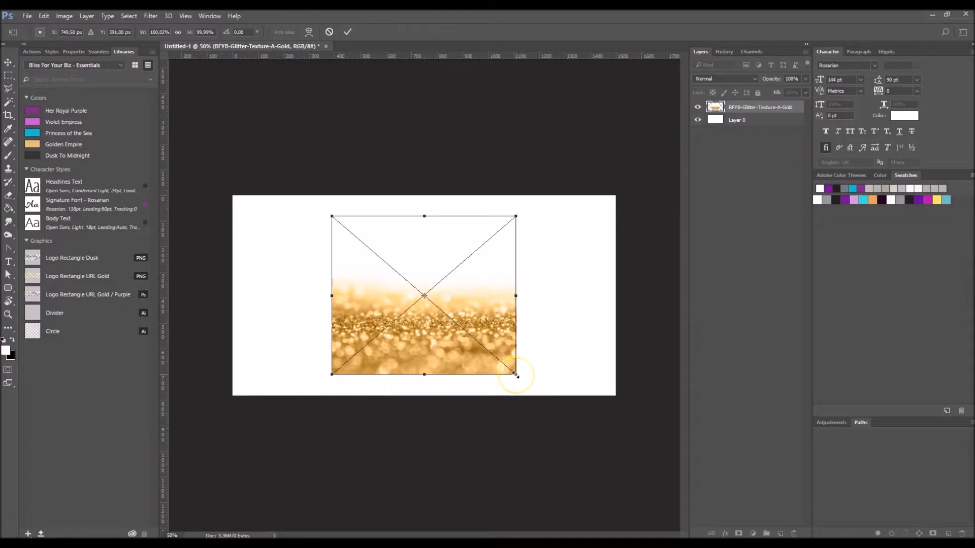
Scale the gold glitter image to about 211.5% and position it to cover the canvas with the white area on top.
{"action": "left_click_drag", "start_coordinate": [516, 374], "coordinate": [611, 463]}
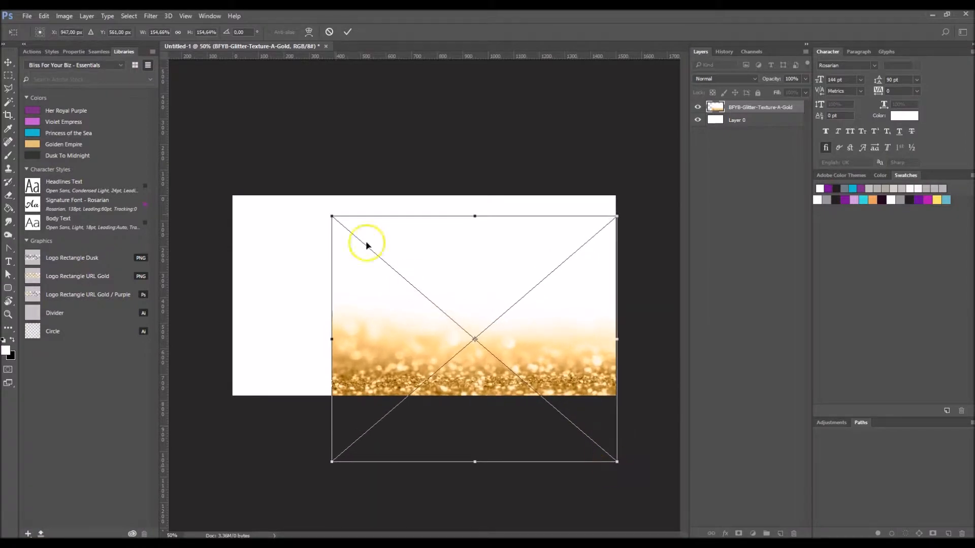
{"action": "left_click_drag", "start_coordinate": [330, 216], "coordinate": [199, 156]}
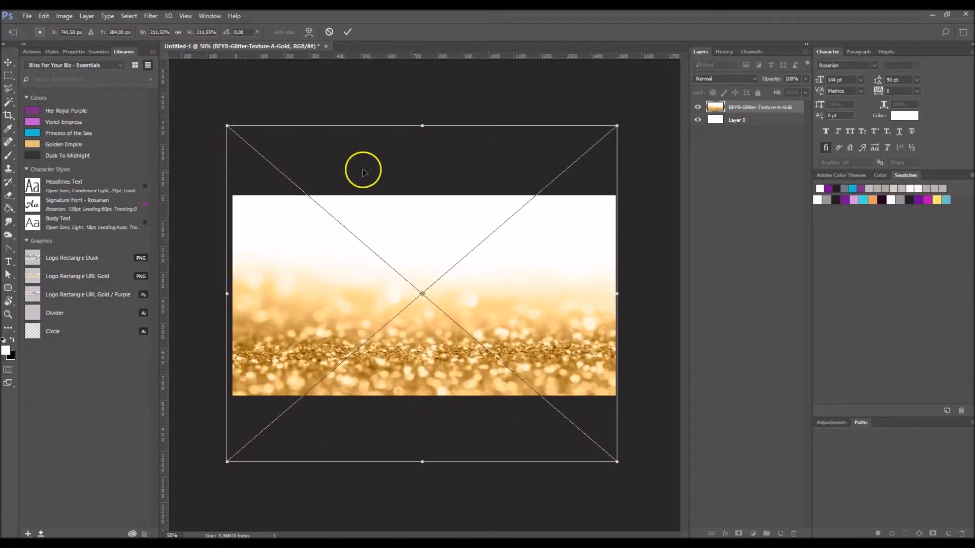
{"action": "left_click_drag", "start_coordinate": [447, 168], "coordinate": [447, 193]}
{"action": "left_click", "coordinate": [442, 412]}
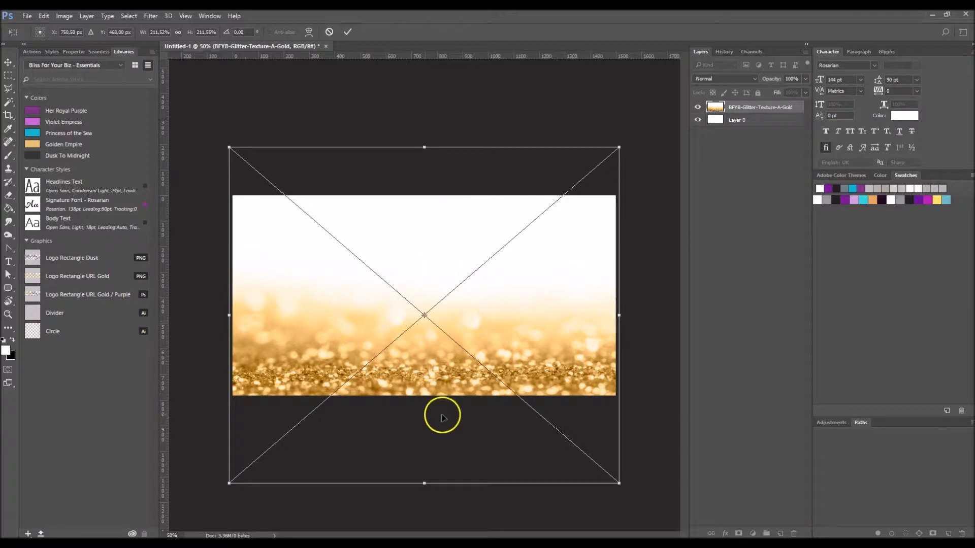
{"action": "left_click", "coordinate": [370, 303]}
{"action": "left_click", "coordinate": [505, 227]}
{"action": "double_click", "coordinate": [421, 264]}
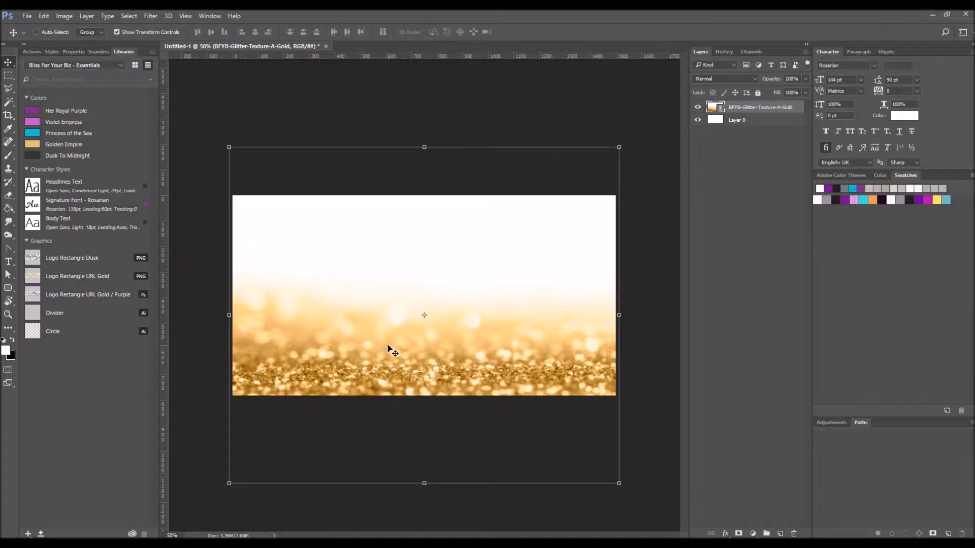
Add horizontal guides at about 150 and 650 px and vertical guides at about 300 and 1200 px.
{"action": "left_click", "coordinate": [397, 293]}
{"action": "left_click_drag", "start_coordinate": [437, 55], "coordinate": [420, 234]}
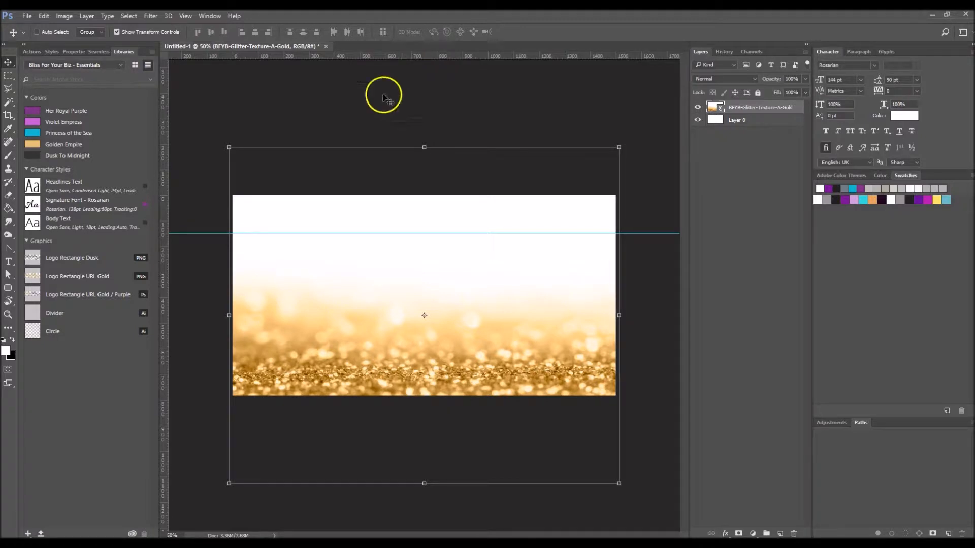
{"action": "left_click_drag", "start_coordinate": [419, 56], "coordinate": [376, 361]}
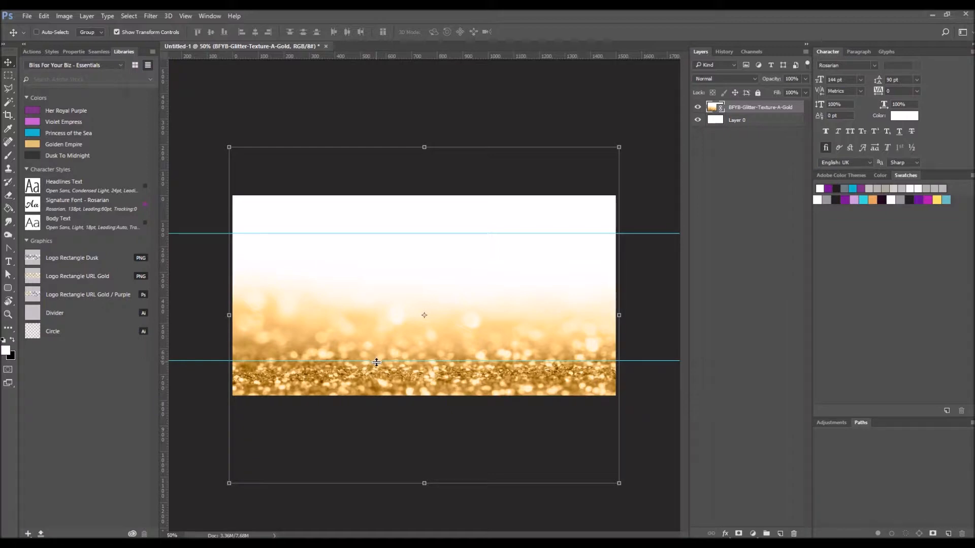
{"action": "left_click", "coordinate": [198, 317]}
{"action": "left_click_drag", "start_coordinate": [163, 310], "coordinate": [309, 324]}
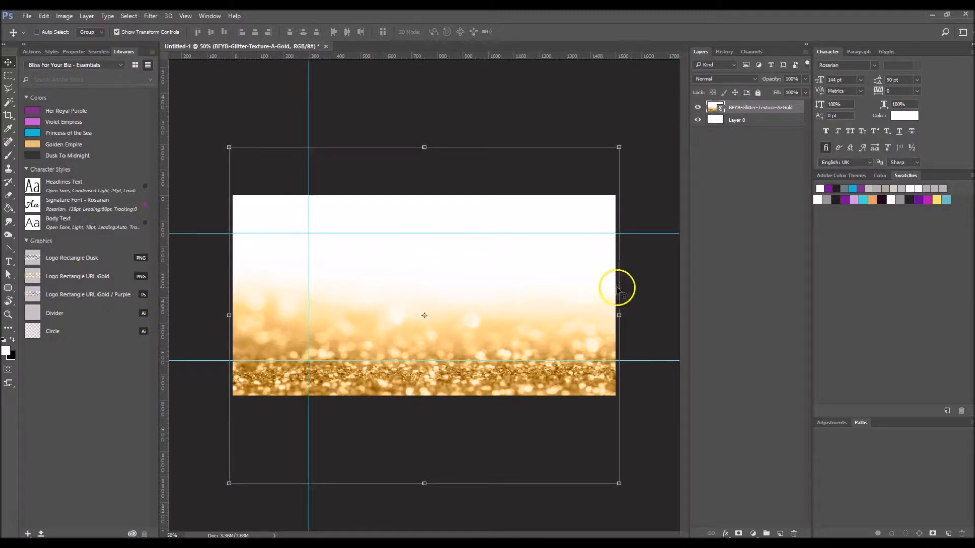
{"action": "left_click_drag", "start_coordinate": [160, 284], "coordinate": [540, 297]}
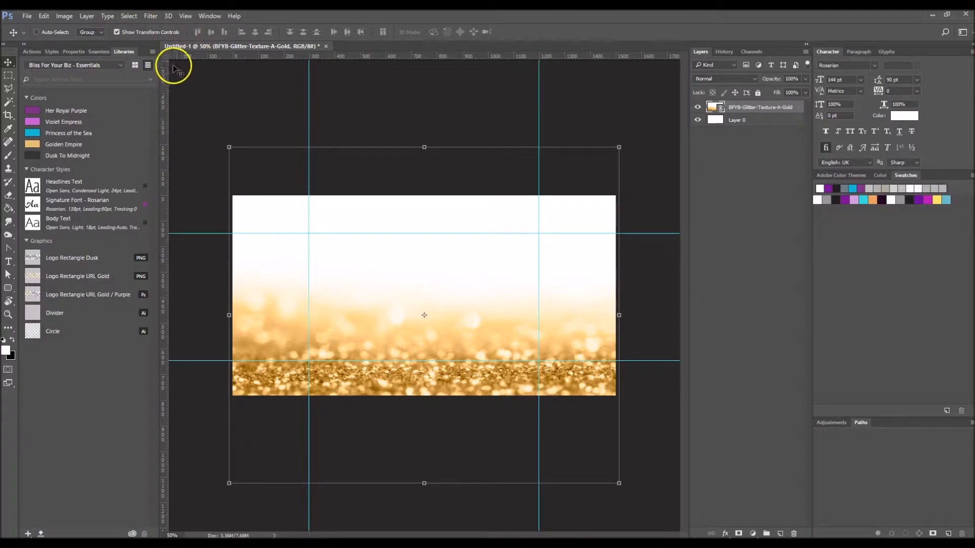
{"action": "left_click", "coordinate": [200, 17]}
{"action": "mouse_move", "coordinate": [187, 17]}
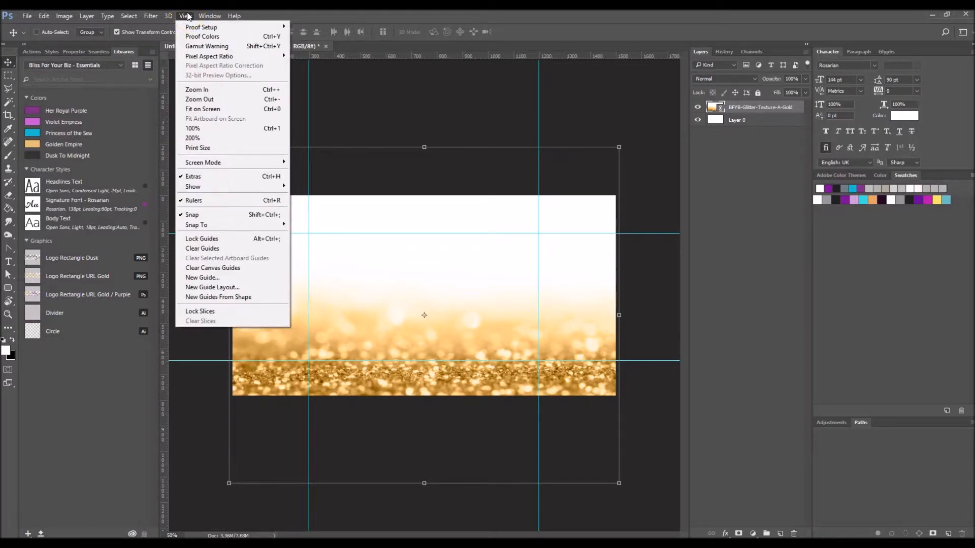
{"action": "left_click", "coordinate": [243, 200]}
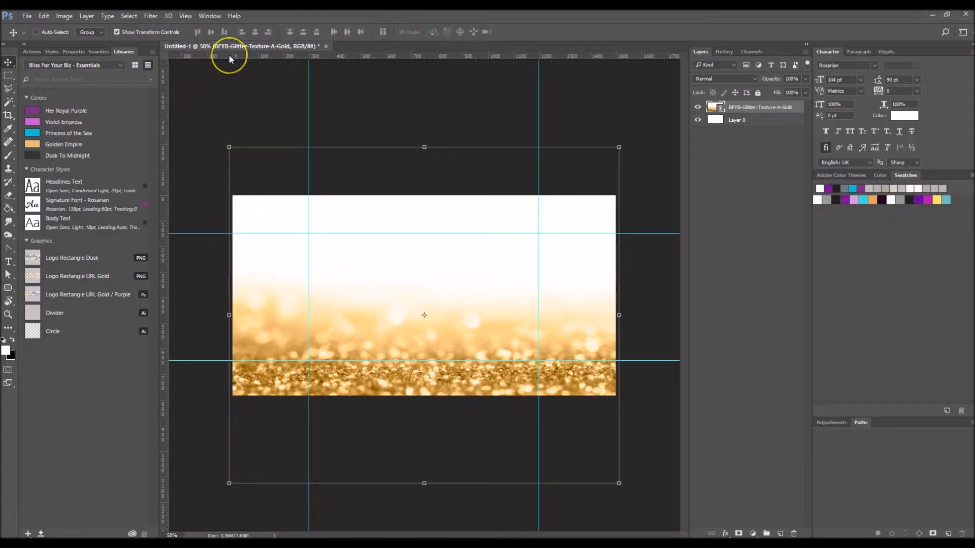
{"action": "mouse_move", "coordinate": [229, 56]}
{"action": "left_mouse_down"}
{"action": "mouse_move", "coordinate": [229, 87]}
{"action": "mouse_move", "coordinate": [228, 48]}
{"action": "mouse_move", "coordinate": [229, 56]}
{"action": "left_mouse_up"}
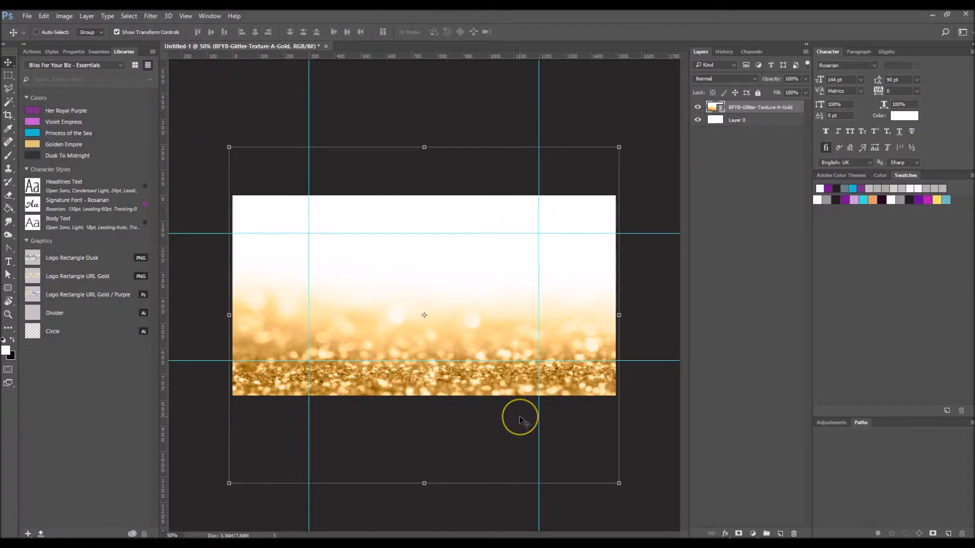
{"action": "left_click", "coordinate": [515, 331]}
{"action": "left_click", "coordinate": [355, 492]}
Add a centered title text layer reading "Facebook Playgrpund" over the light part of the background.
{"action": "left_click", "coordinate": [8, 262]}
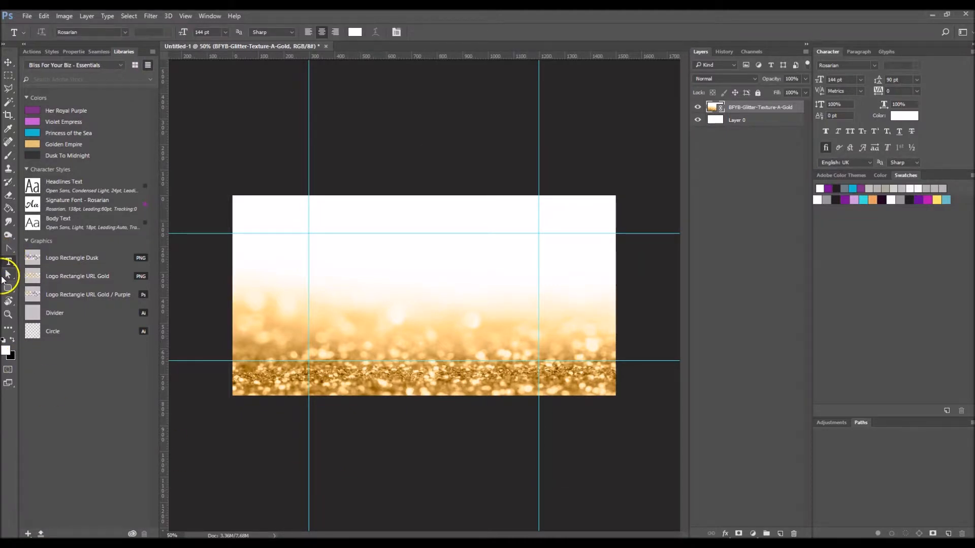
{"action": "left_click", "coordinate": [89, 188]}
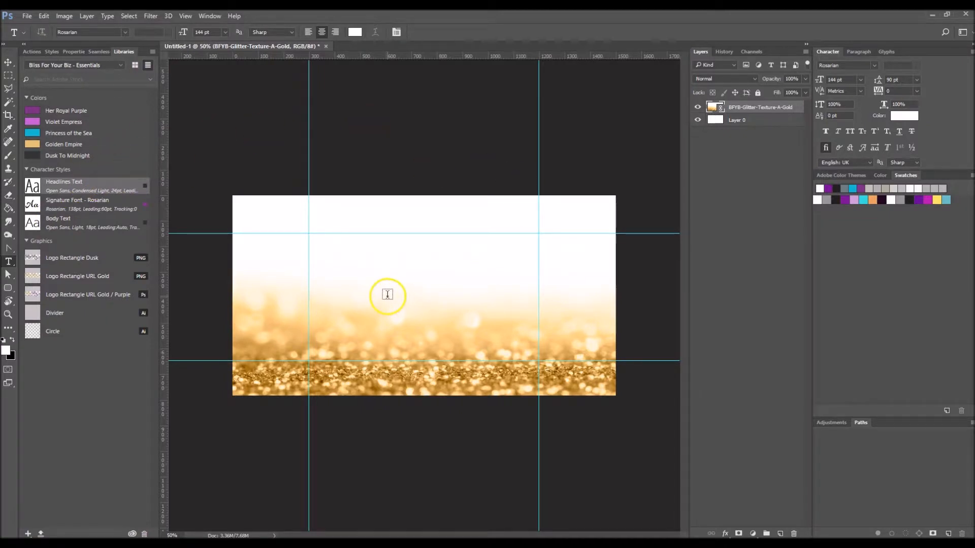
{"action": "left_click", "coordinate": [387, 279]}
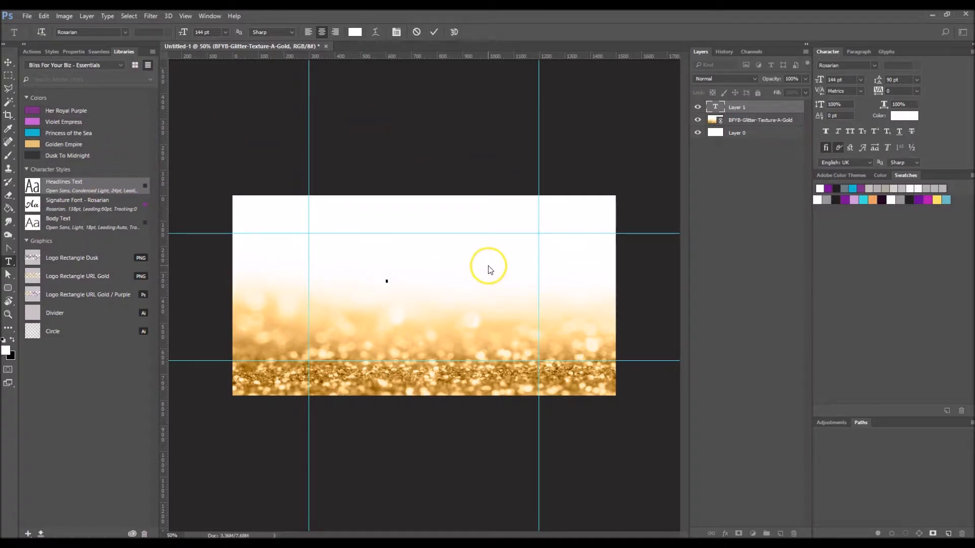
{"action": "type", "text": "Bliss For Your B"}
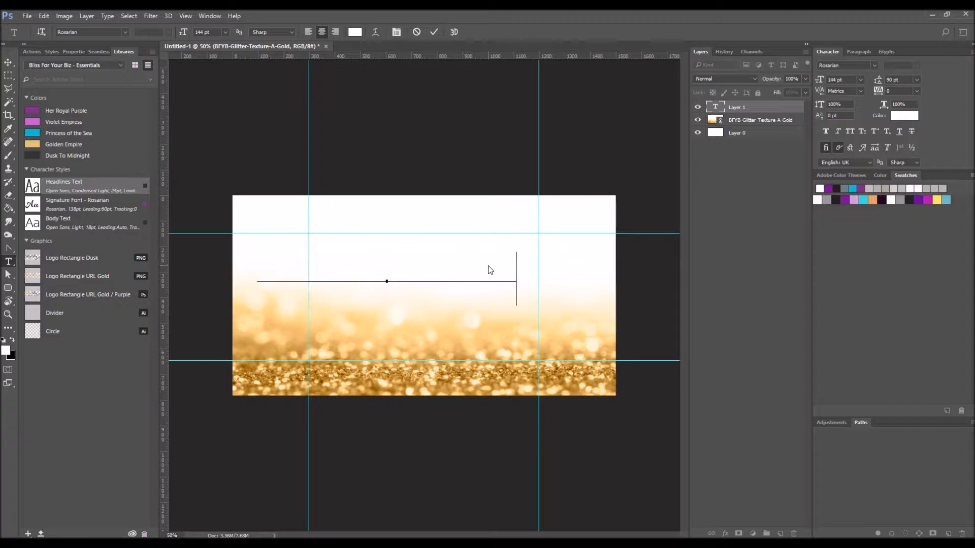
{"action": "left_click", "coordinate": [8, 64]}
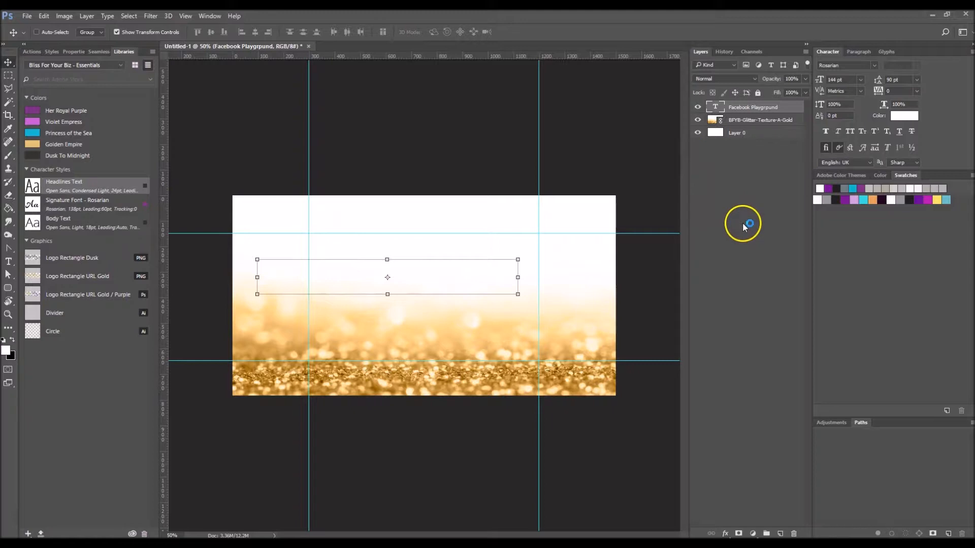
Color the title text with the brand color Her Royal Purple.
{"action": "left_click", "coordinate": [904, 116]}
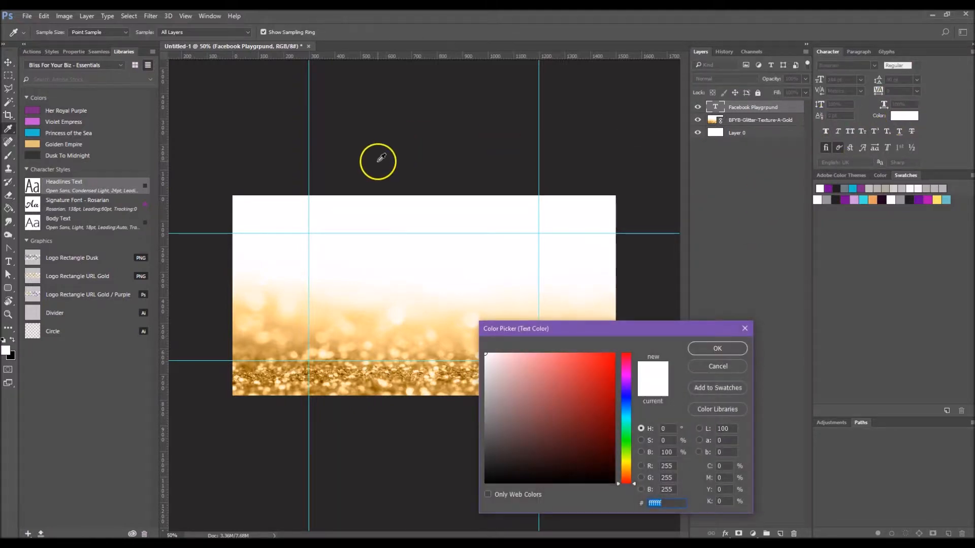
{"action": "left_click", "coordinate": [710, 366]}
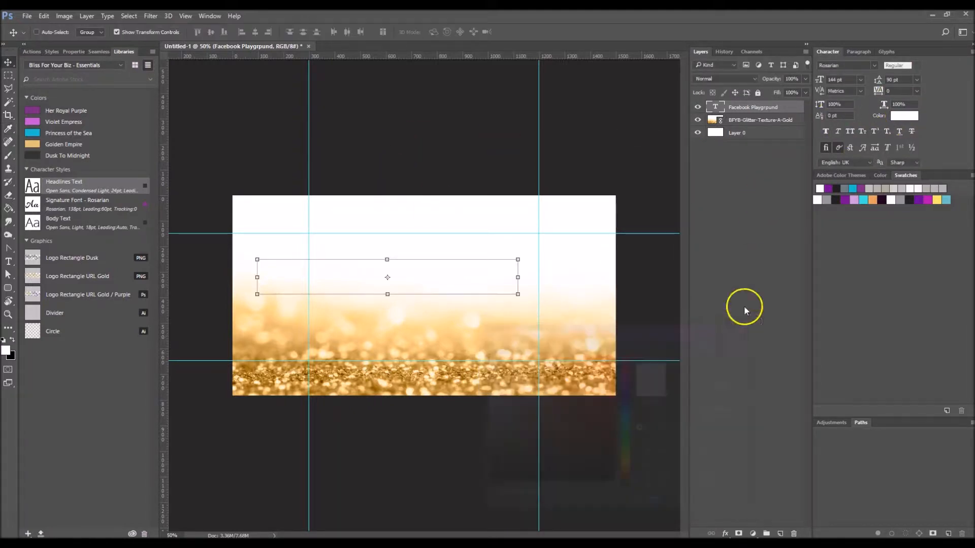
{"action": "left_click", "coordinate": [35, 109]}
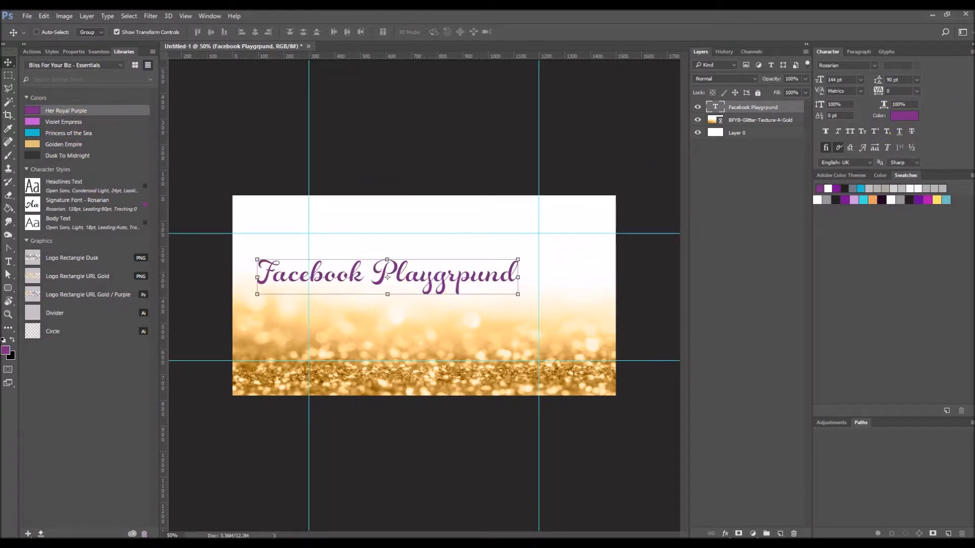
Correct the title's spelling to "Facebook Playground" and break its two words onto separate lines.
{"action": "left_click", "coordinate": [8, 261]}
{"action": "left_click", "coordinate": [461, 279]}
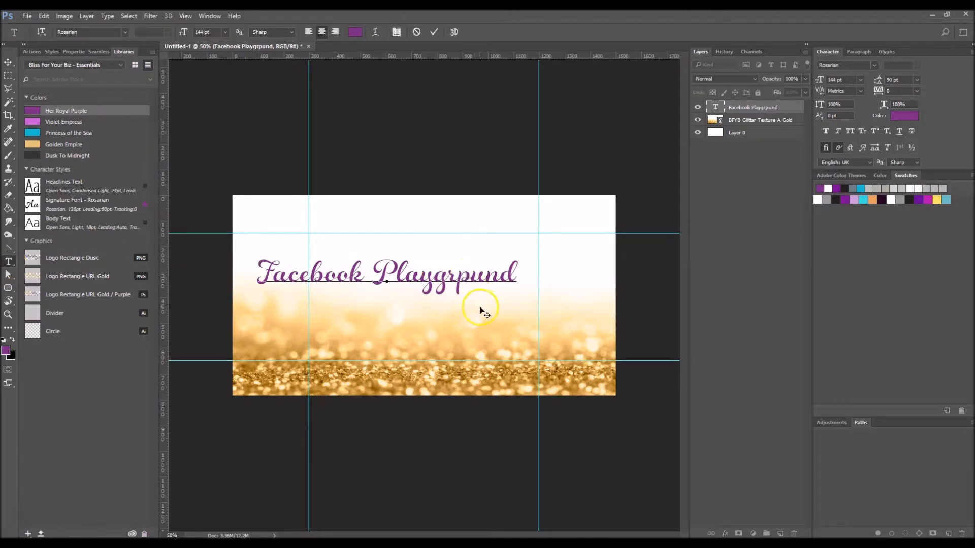
{"action": "key", "text": "BackSpace"}
{"action": "type", "text": "o"}
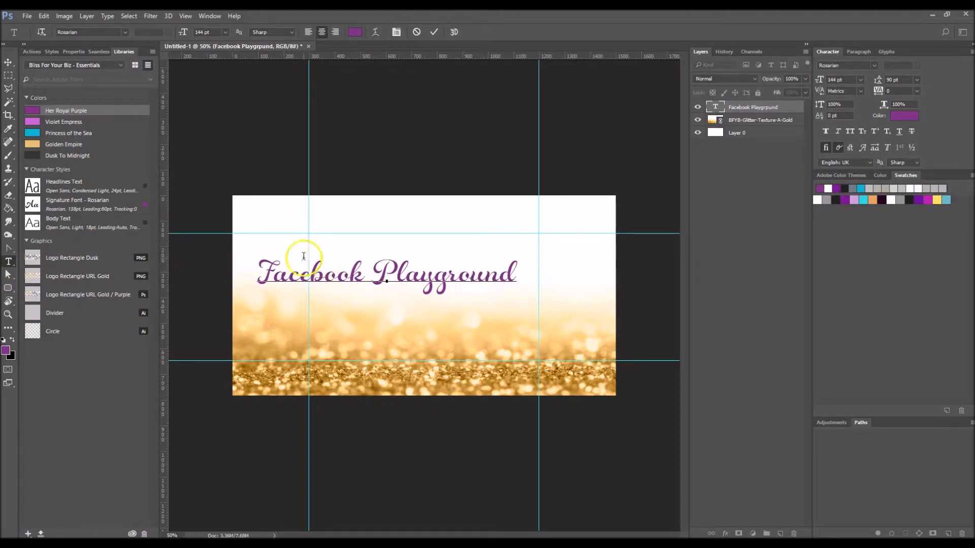
{"action": "left_click", "coordinate": [372, 274]}
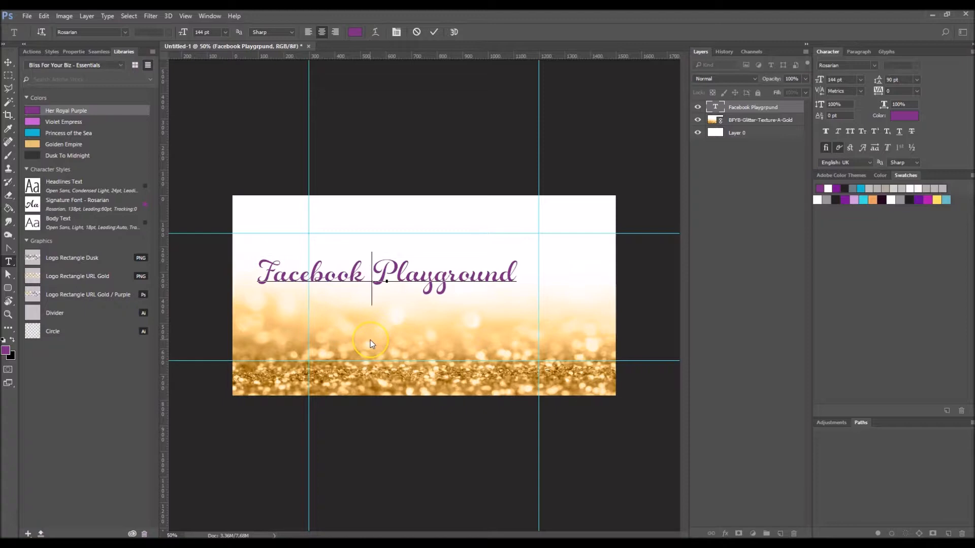
{"action": "key", "text": "BackSpace"}
{"action": "key", "text": "Return"}
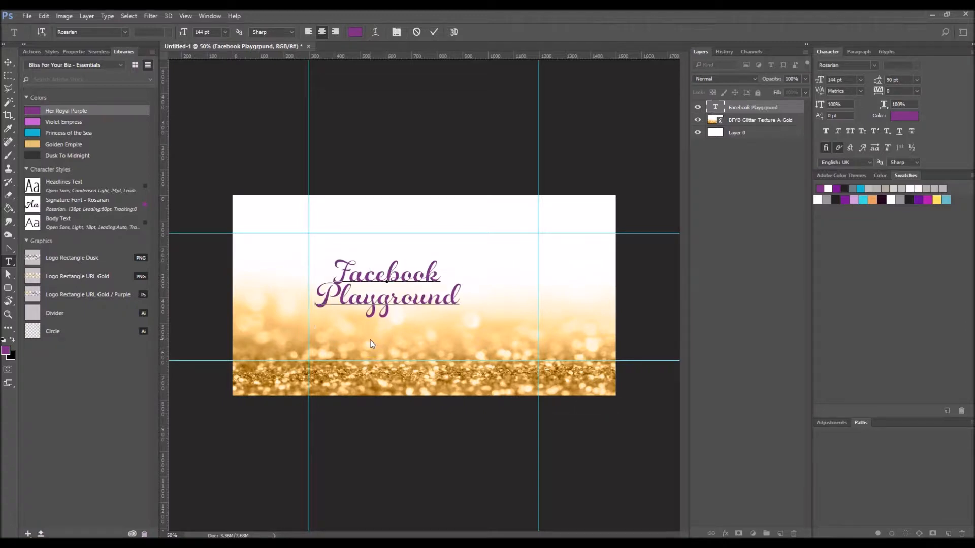
Center the title between the vertical guides just below the upper guide and set its leading to 120 pt.
{"action": "left_click", "coordinate": [8, 62]}
{"action": "left_click_drag", "start_coordinate": [412, 280], "coordinate": [449, 264]}
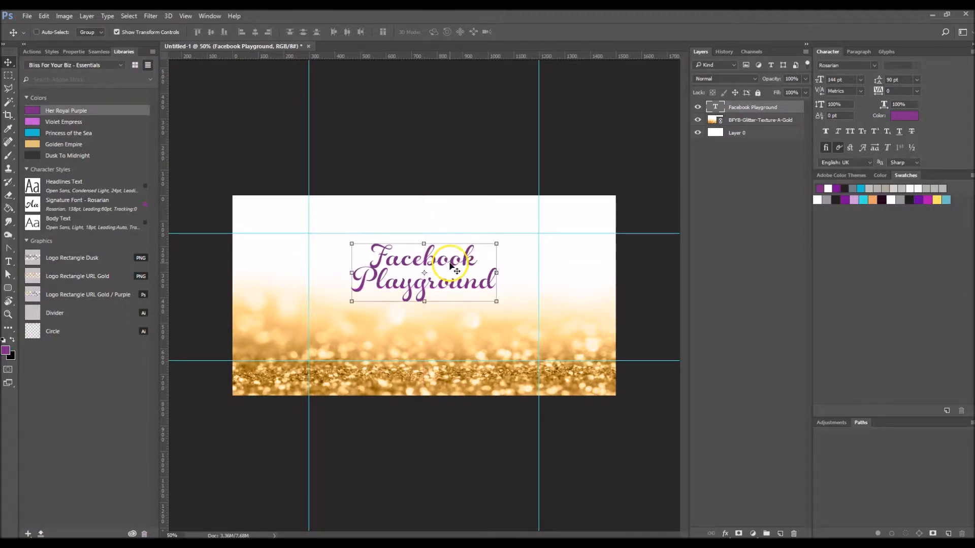
{"action": "left_click", "coordinate": [861, 80]}
{"action": "left_click", "coordinate": [862, 80]}
{"action": "left_click", "coordinate": [892, 80]}
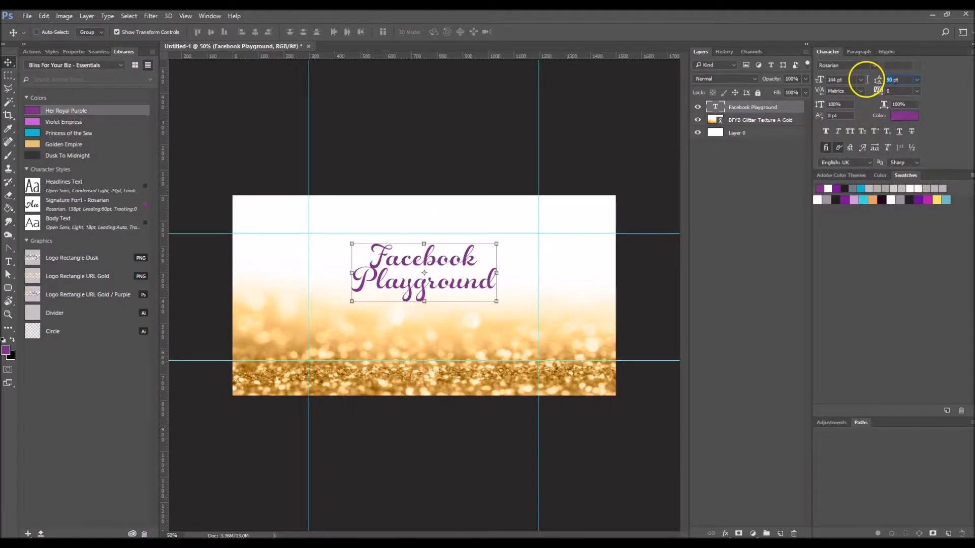
{"action": "key", "text": "Return"}
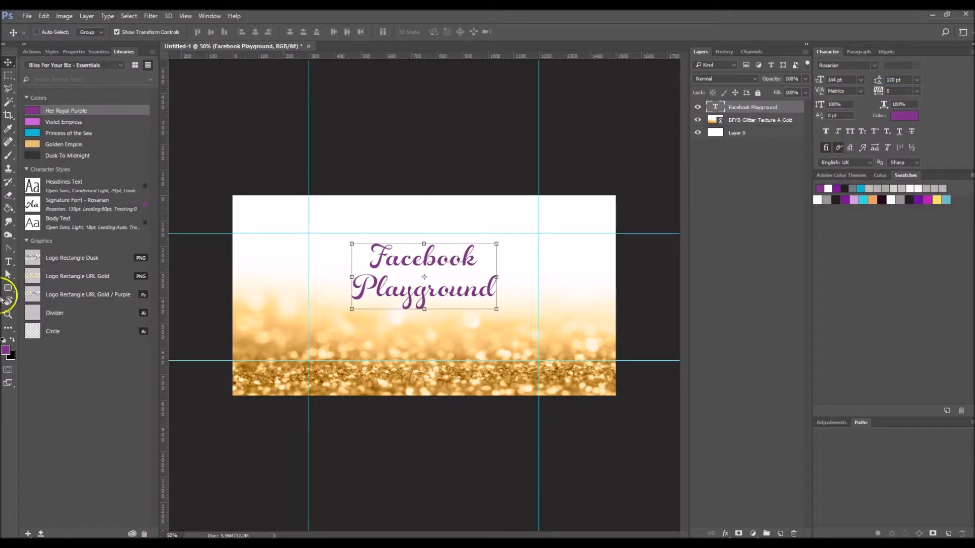
Rejoin the title on one line and reword it as "FB - Playground".
{"action": "left_click", "coordinate": [8, 261]}
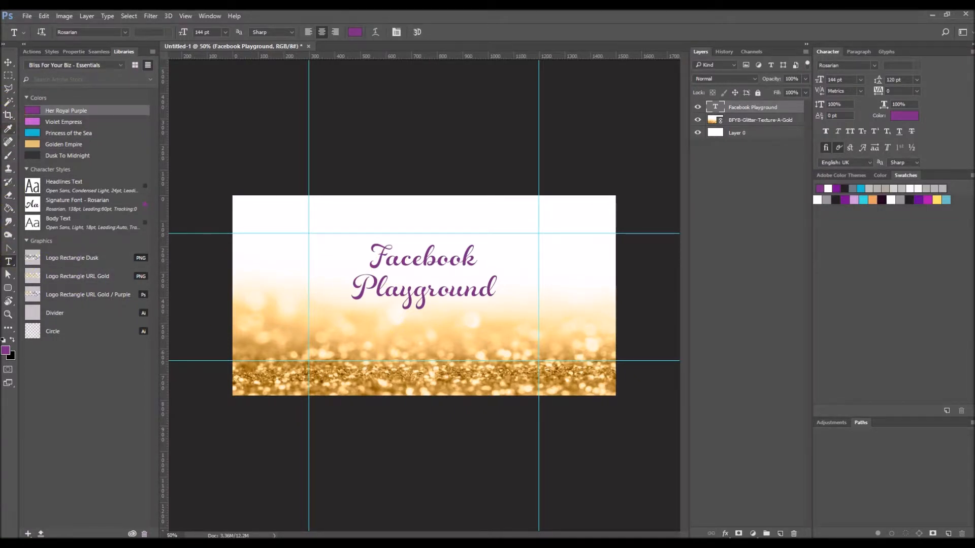
{"action": "left_click", "coordinate": [359, 285]}
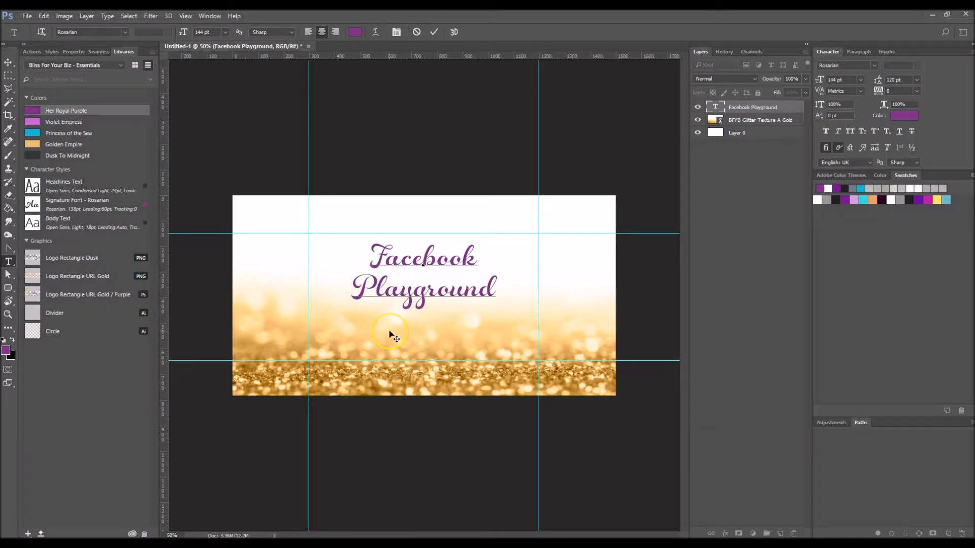
{"action": "key", "text": "BackSpace"}
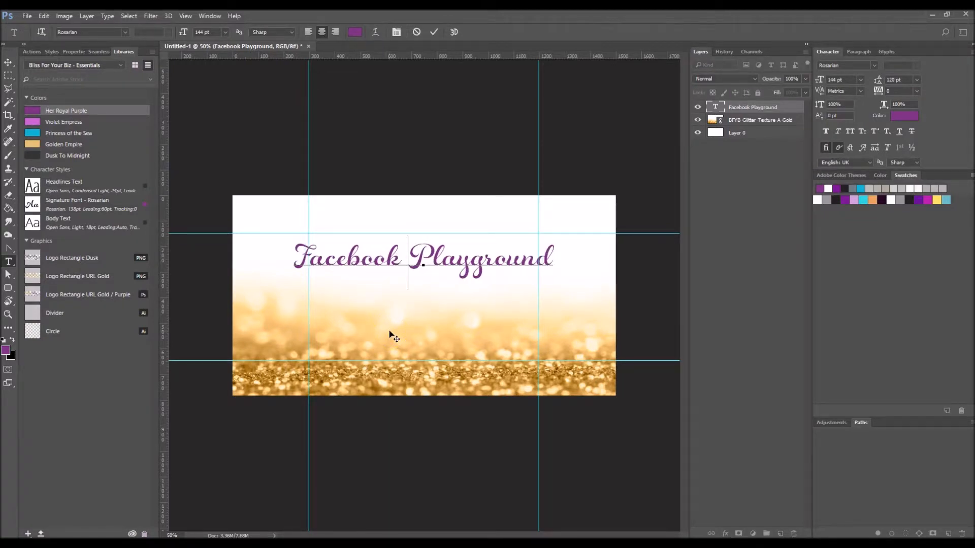
{"action": "left_click_drag", "start_coordinate": [399, 256], "coordinate": [314, 255]}
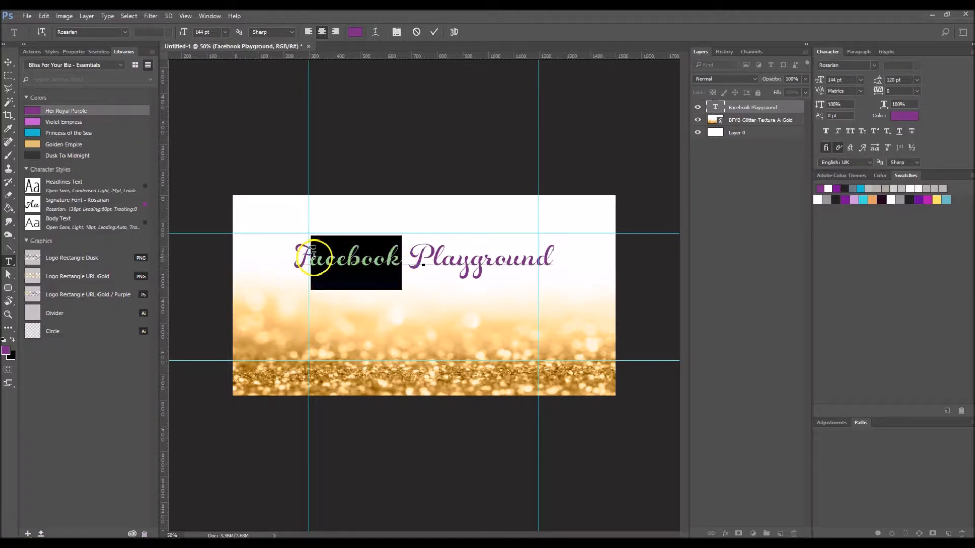
{"action": "type", "text": "FB -"}
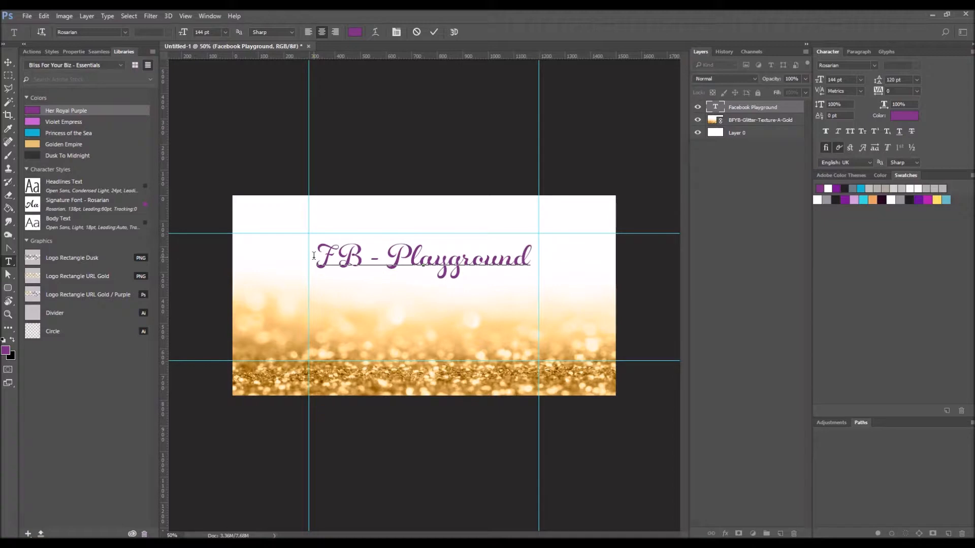
{"action": "left_click", "coordinate": [8, 61]}
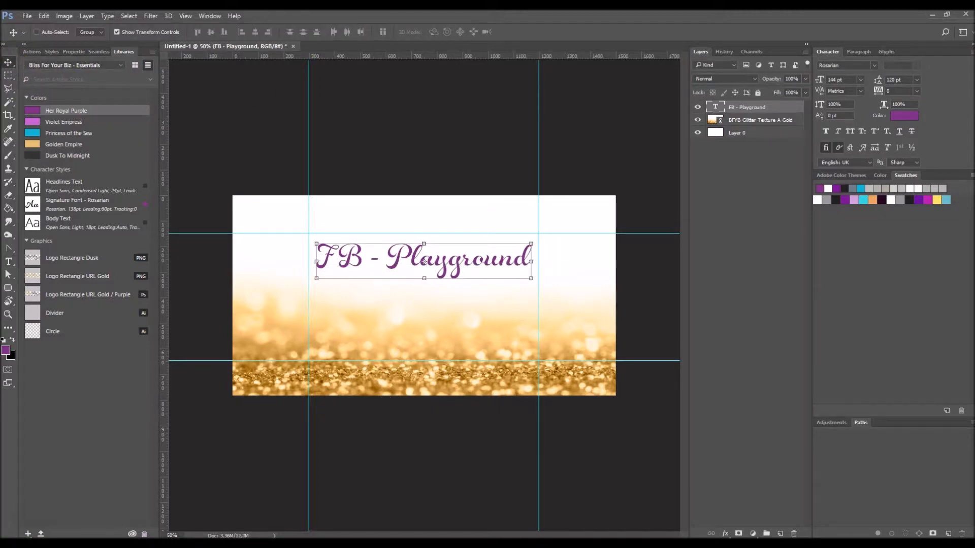
Try the brand color Princess of the Sea on the title and return it to Her Royal Purple.
{"action": "left_click", "coordinate": [32, 133]}
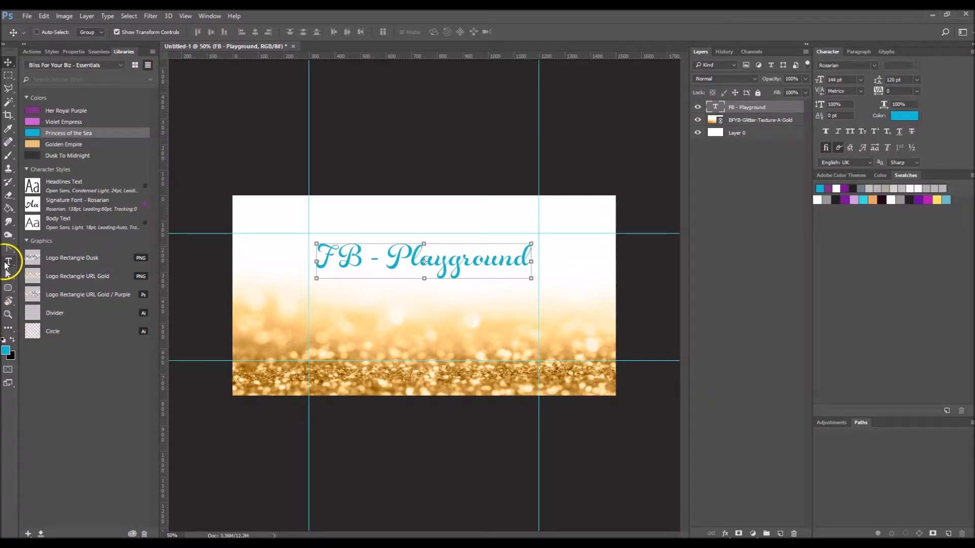
{"action": "left_click", "coordinate": [31, 116]}
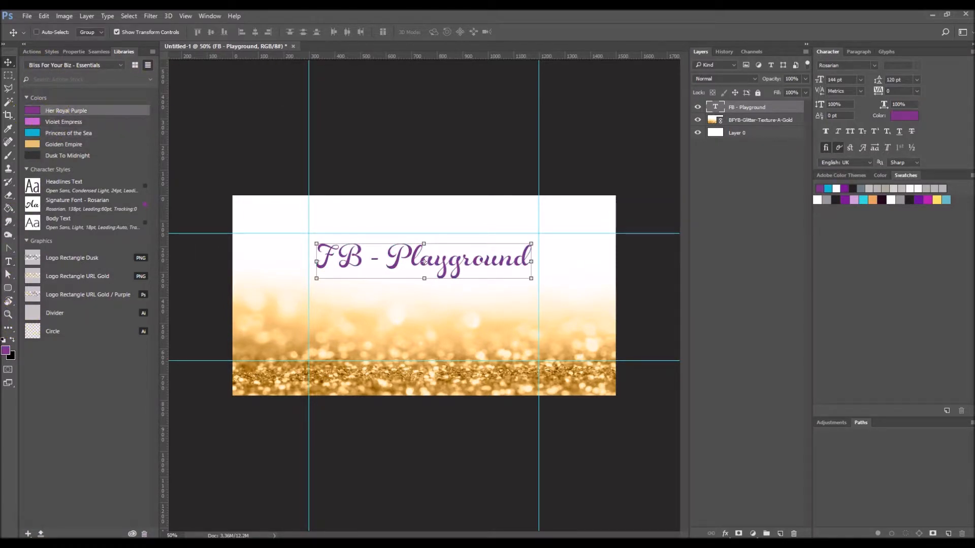
Add a tagline text layer below the title with the owner's first name in the possessive followed by "place to play".
{"action": "left_click", "coordinate": [8, 261]}
{"action": "left_click", "coordinate": [380, 320]}
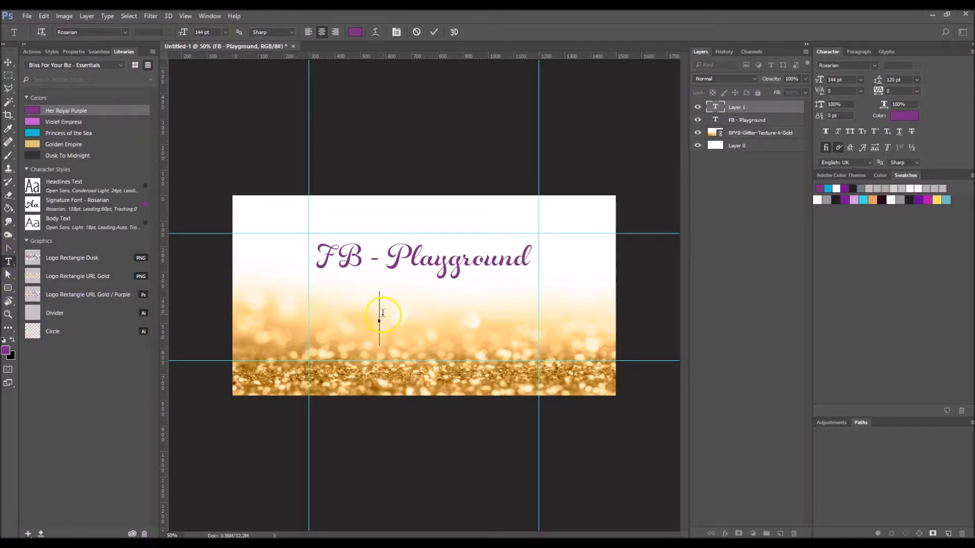
{"action": "type", "text": "Natasc"}
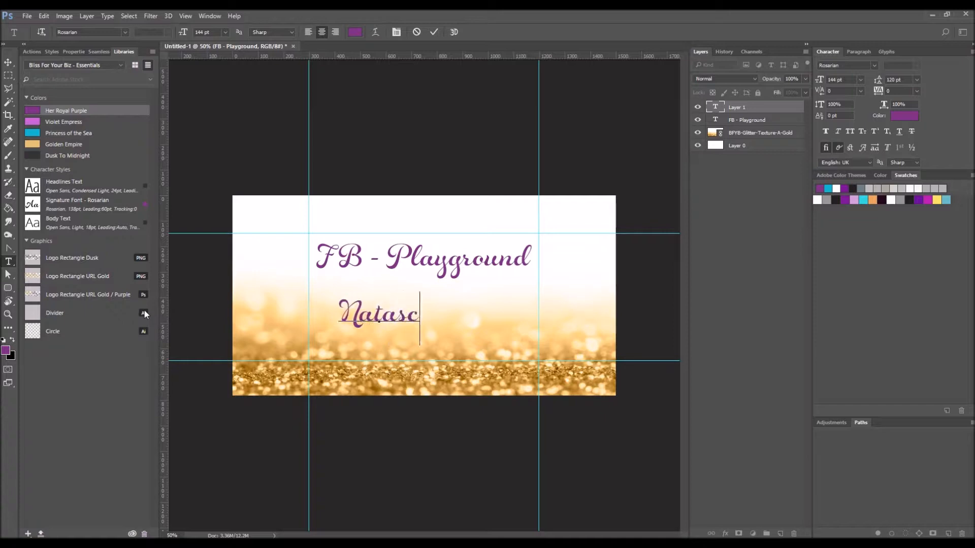
{"action": "type", "text": "ha's "}
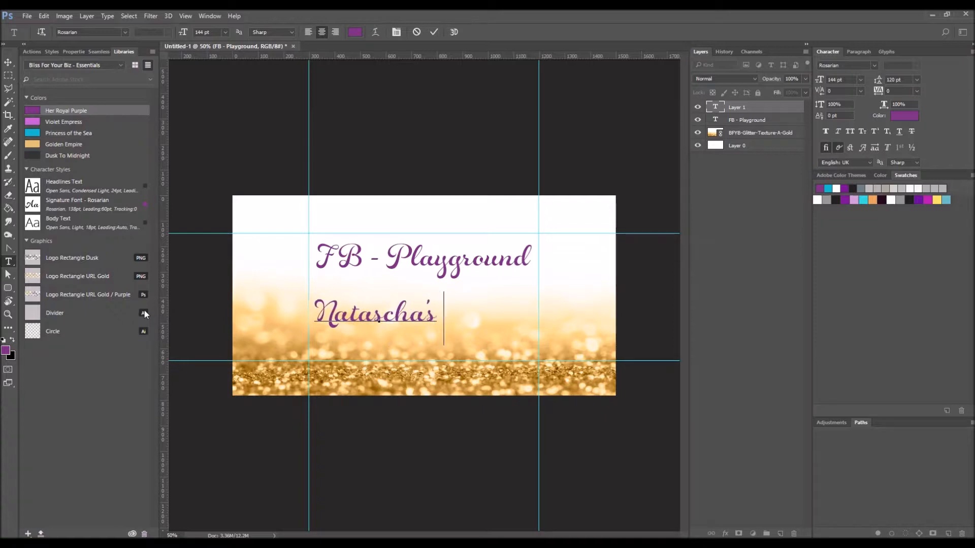
{"action": "type", "text": "place to play"}
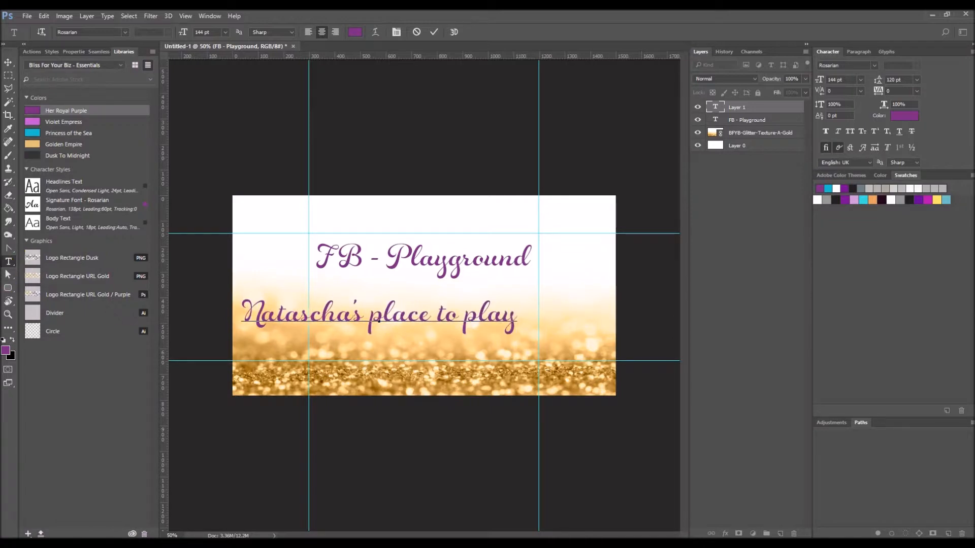
{"action": "left_click", "coordinate": [9, 62]}
Color the tagline Princess of the Sea and check the text color's values without editing them.
{"action": "left_click", "coordinate": [35, 132]}
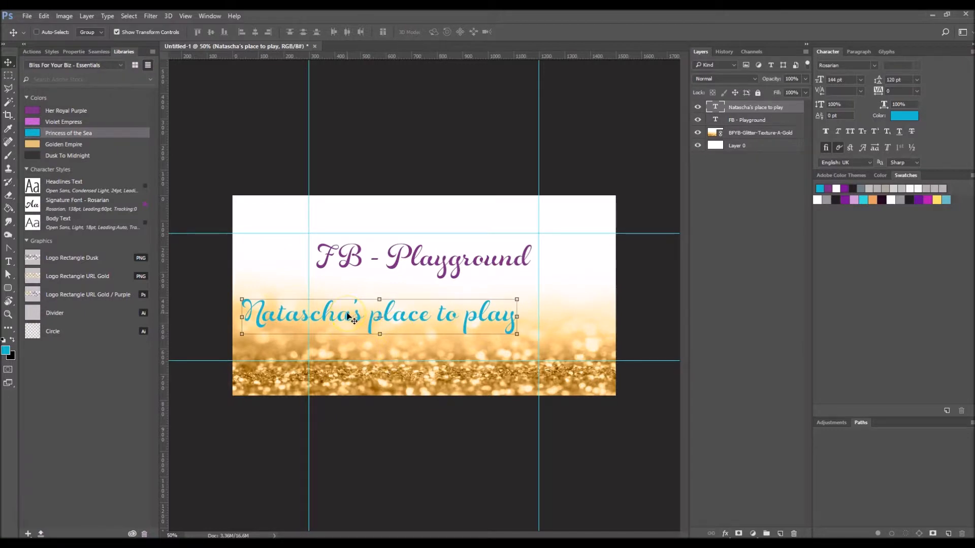
{"action": "left_click", "coordinate": [904, 116]}
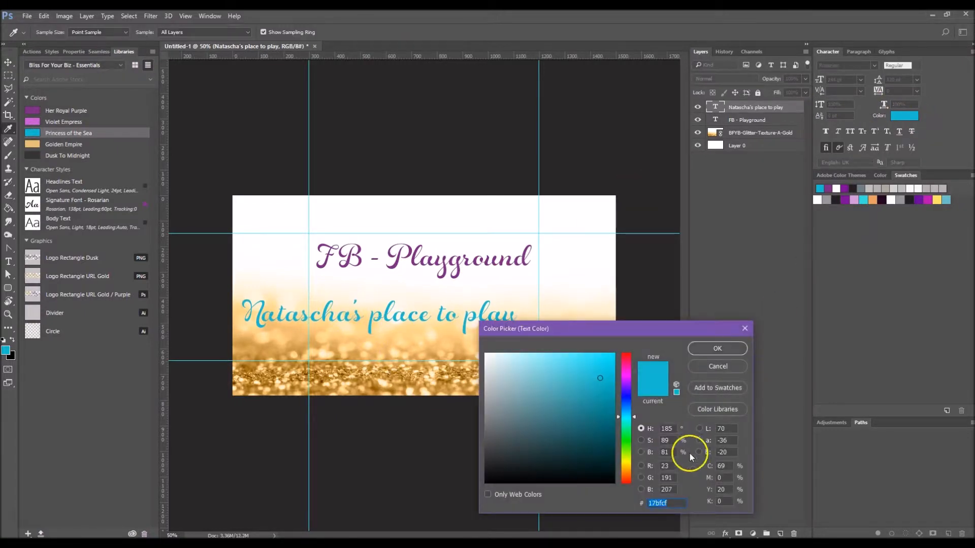
{"action": "left_click", "coordinate": [730, 365]}
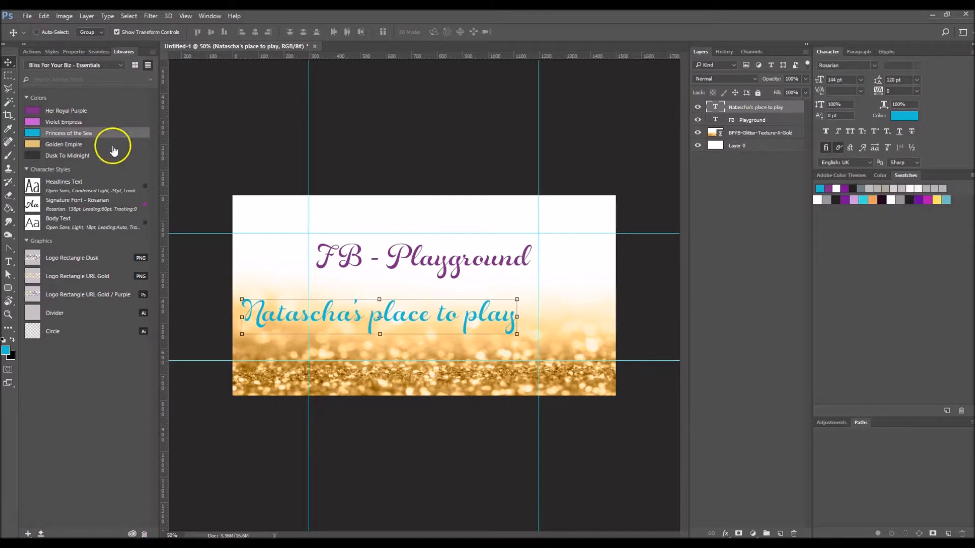
Style the tagline with the Headlines Text character style, Princess of the Sea color, 72 pt size and All Caps.
{"action": "left_click", "coordinate": [78, 192]}
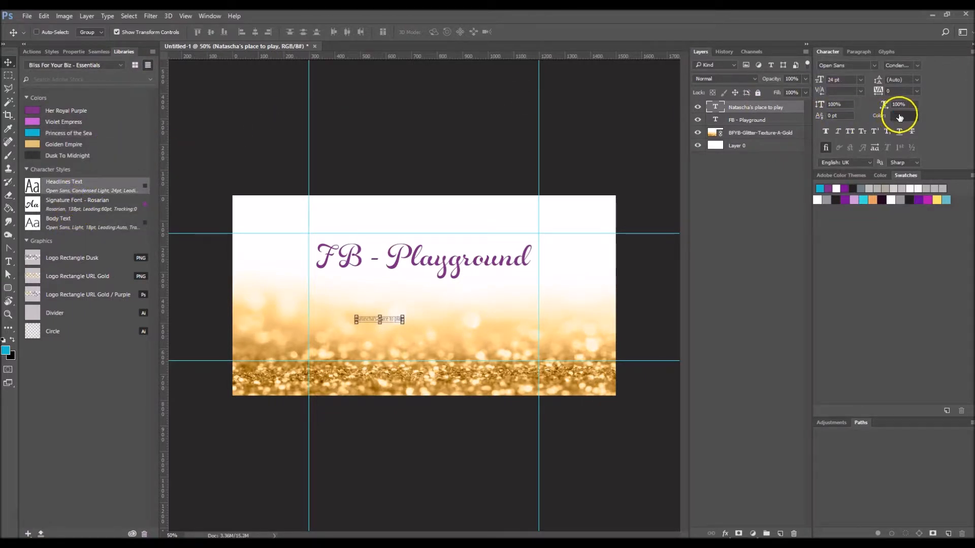
{"action": "left_click", "coordinate": [33, 133]}
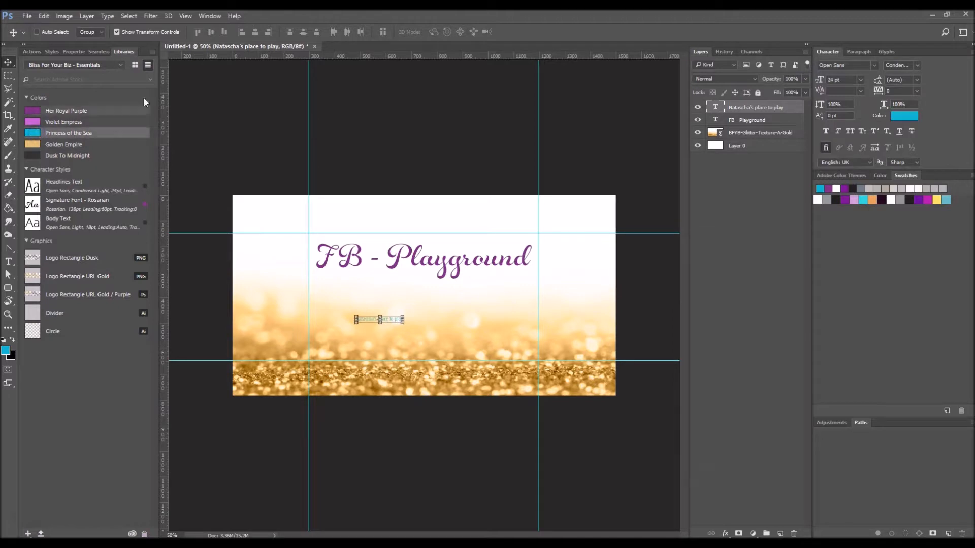
{"action": "left_click", "coordinate": [860, 79]}
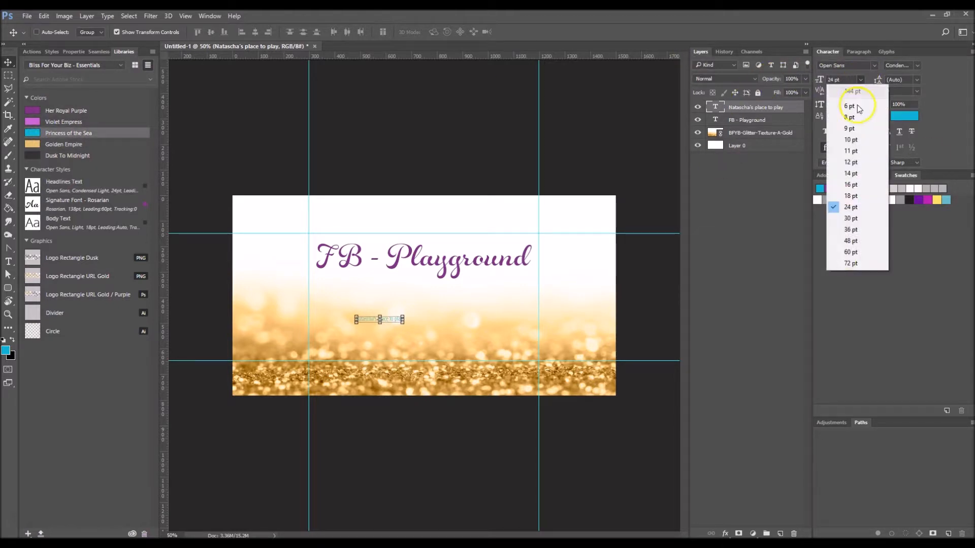
{"action": "left_click", "coordinate": [849, 265]}
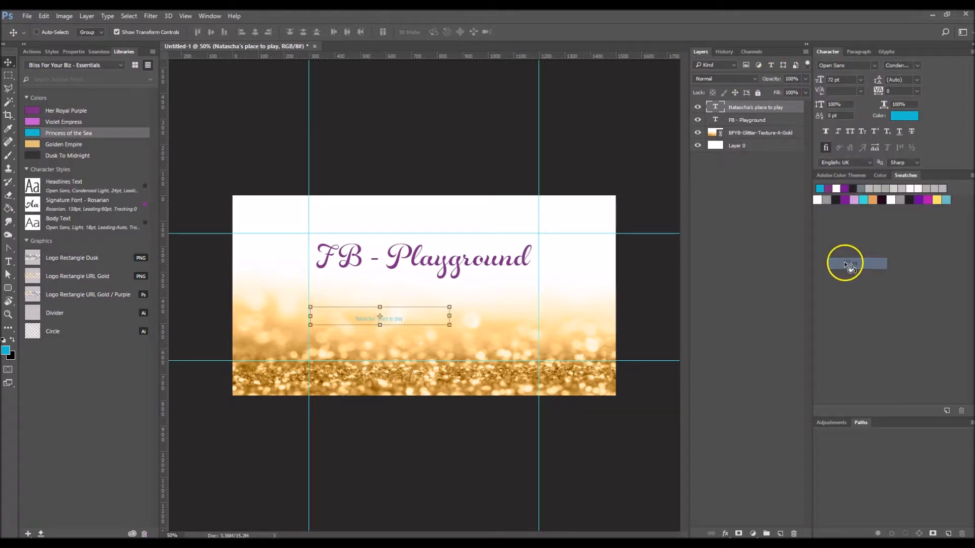
{"action": "left_click", "coordinate": [850, 133]}
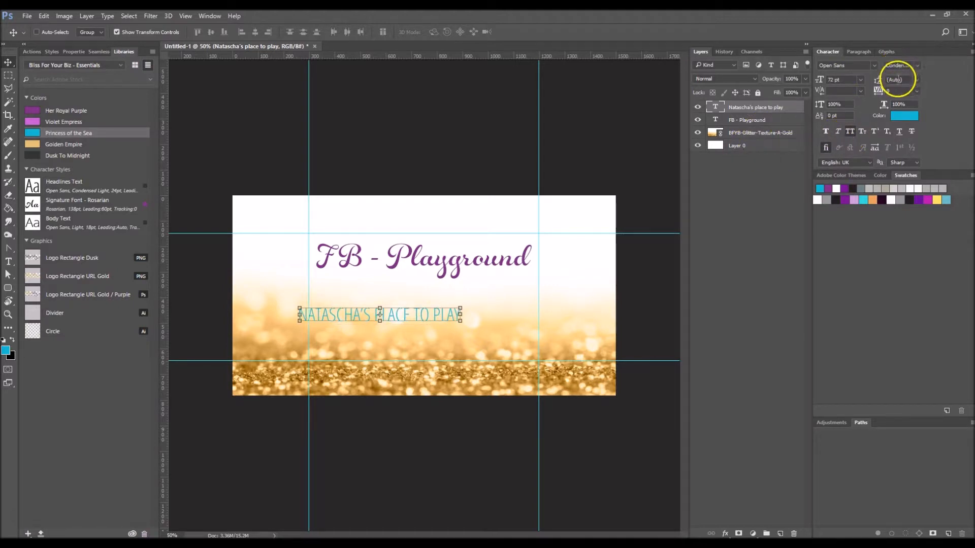
Switch the tagline to Small Caps and try sizes of 144 pt and 120 pt before setting it to 108 pt.
{"action": "left_click", "coordinate": [863, 130]}
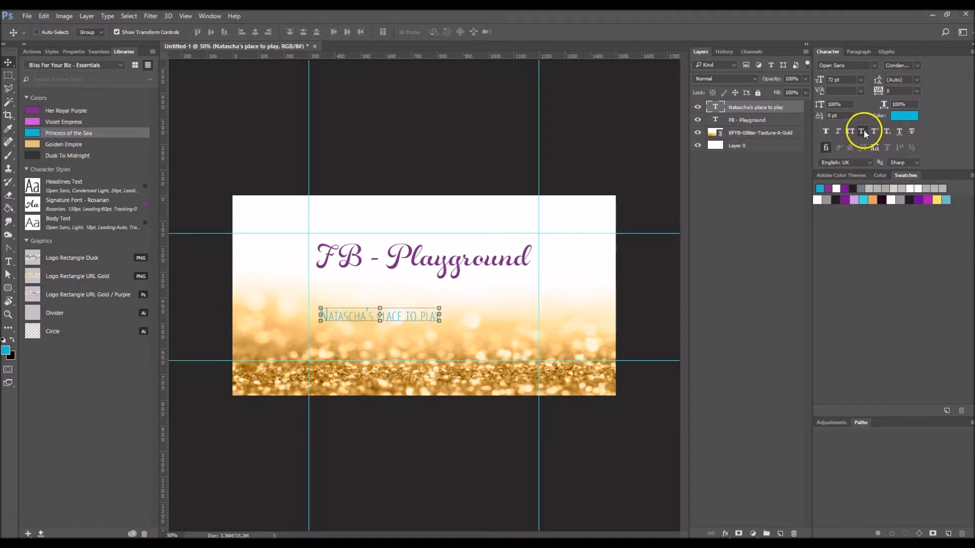
{"action": "double_click", "coordinate": [832, 80]}
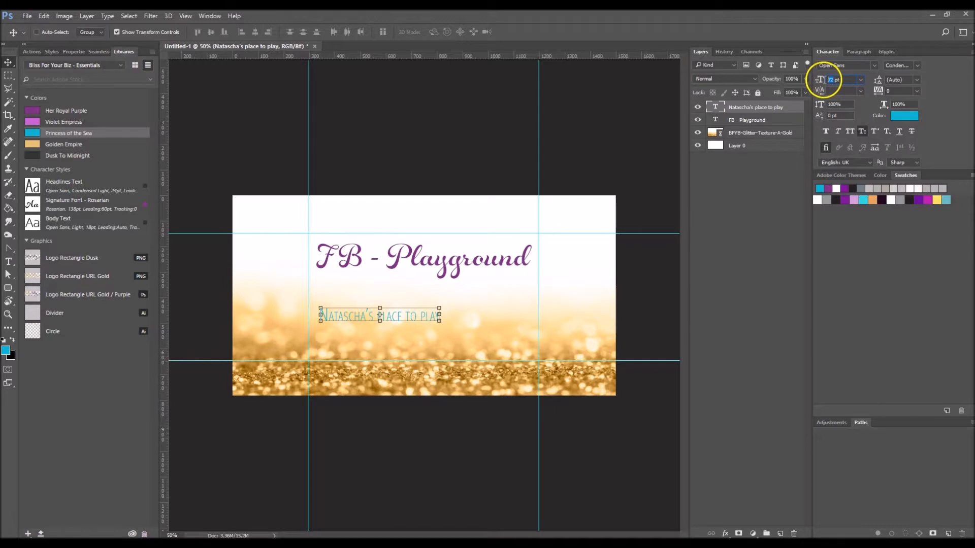
{"action": "type", "text": "144"}
{"action": "key", "text": "Return"}
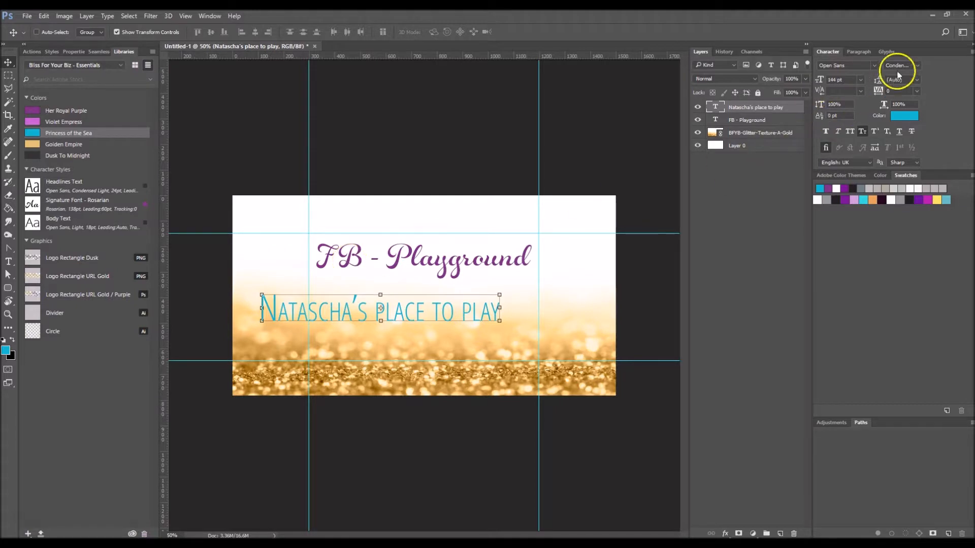
{"action": "left_click_drag", "start_coordinate": [840, 80], "coordinate": [805, 80]}
{"action": "type", "text": "120"}
{"action": "key", "text": "Return"}
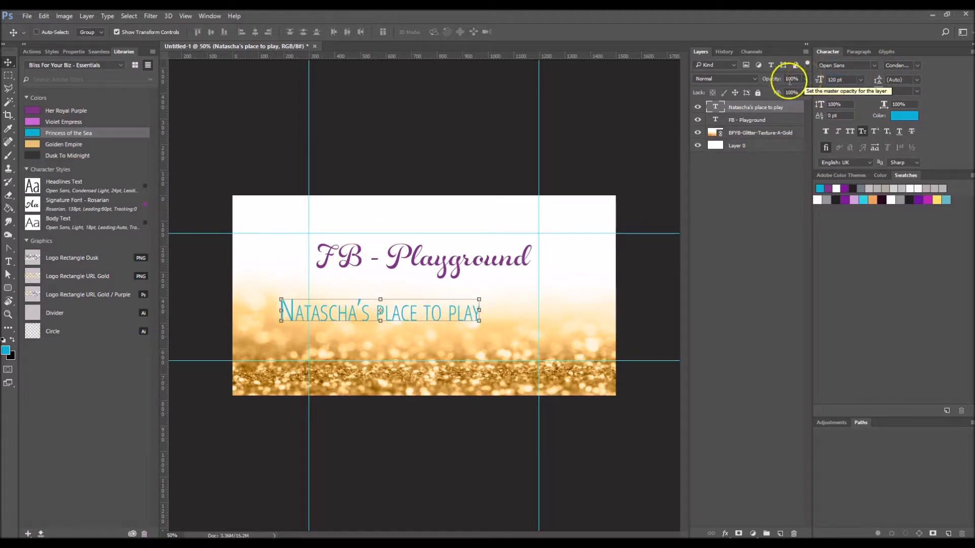
{"action": "left_click_drag", "start_coordinate": [841, 80], "coordinate": [811, 77]}
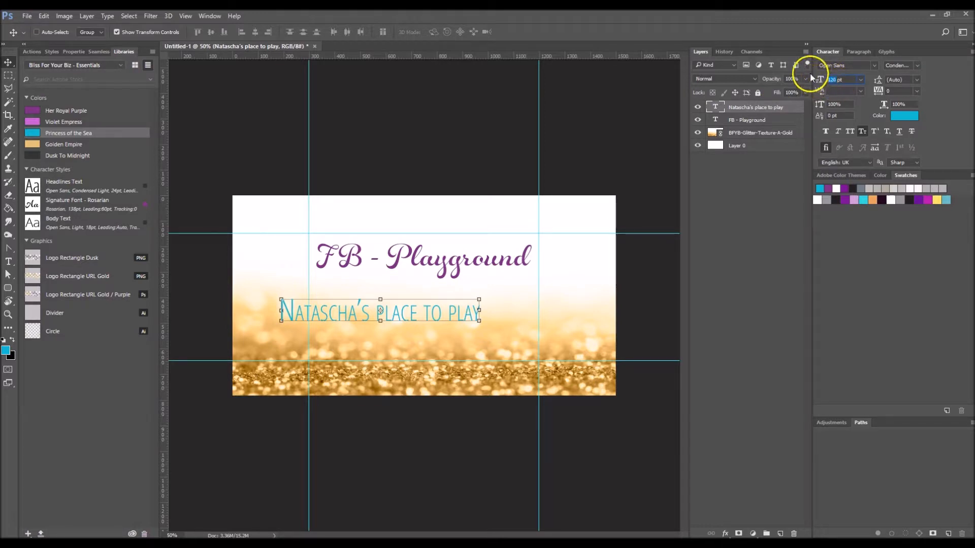
{"action": "type", "text": "108"}
{"action": "key", "text": "Return"}
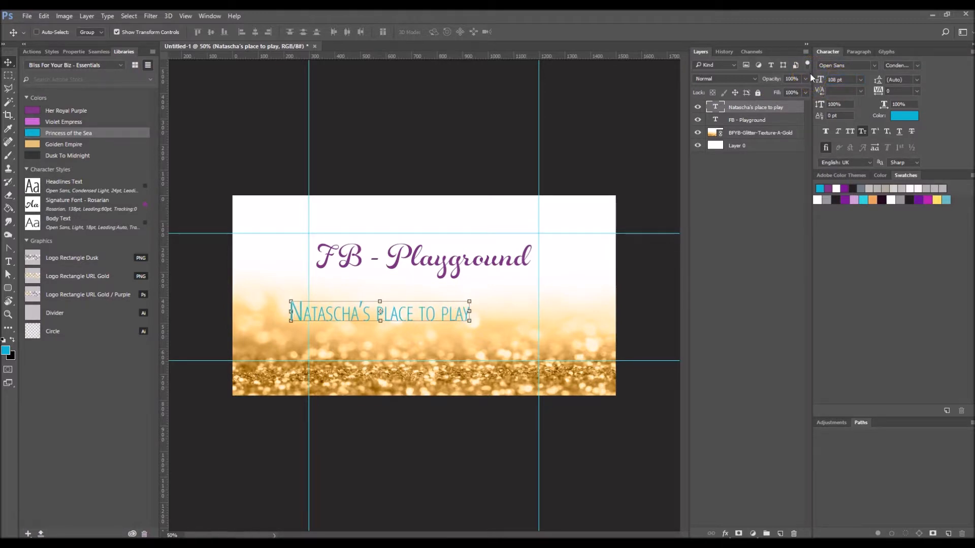
Move the tagline roughly centered beneath the title and color it Violet Empress.
{"action": "left_click", "coordinate": [378, 320]}
{"action": "left_click_drag", "start_coordinate": [413, 317], "coordinate": [459, 310]}
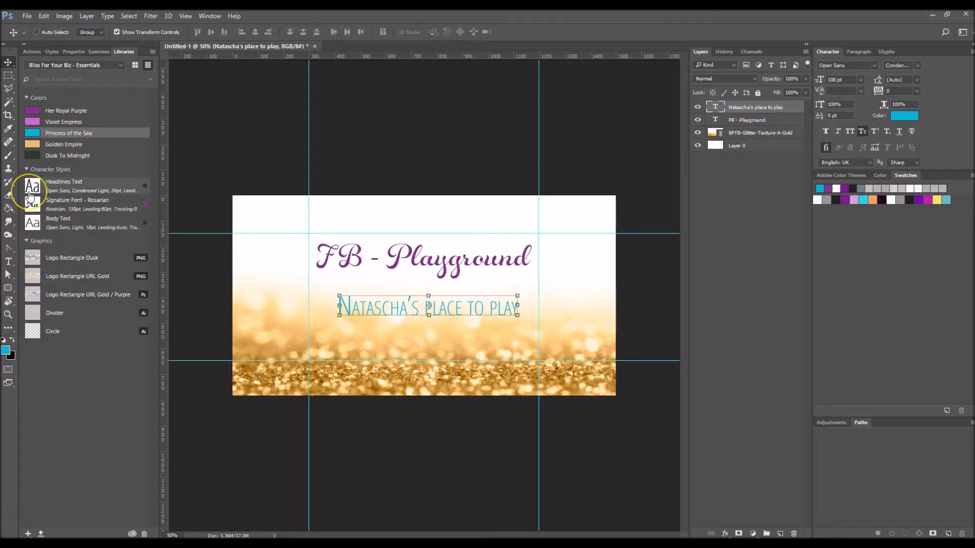
{"action": "left_click", "coordinate": [32, 122]}
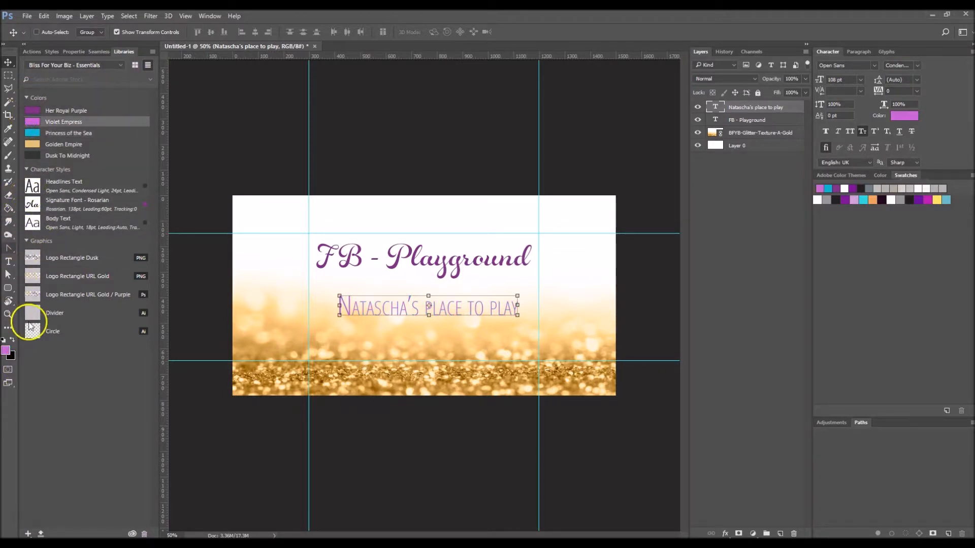
Draw a rounded rectangle of about 690 × 81 px with a 20 px corner radius below the tagline.
{"action": "left_click", "coordinate": [8, 288]}
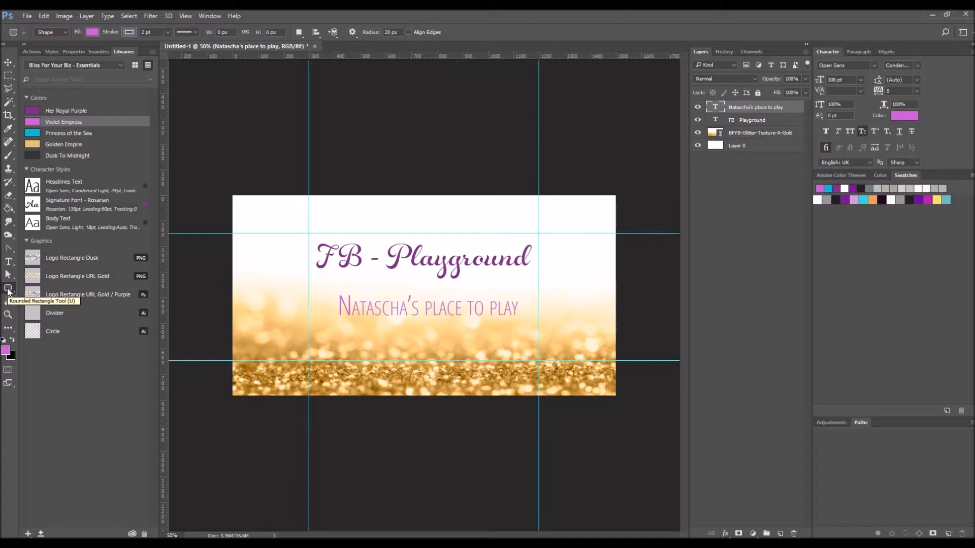
{"action": "left_click", "coordinate": [10, 291]}
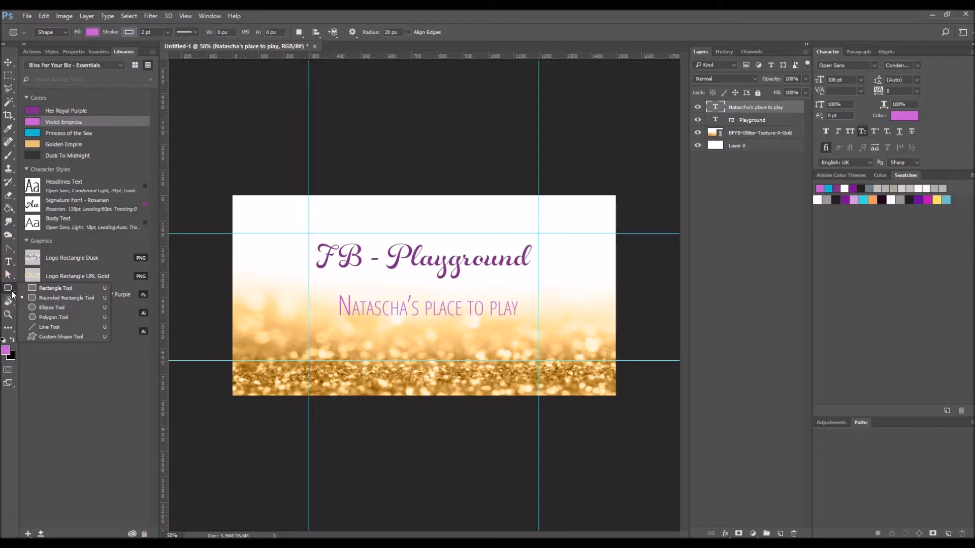
{"action": "left_click", "coordinate": [10, 276]}
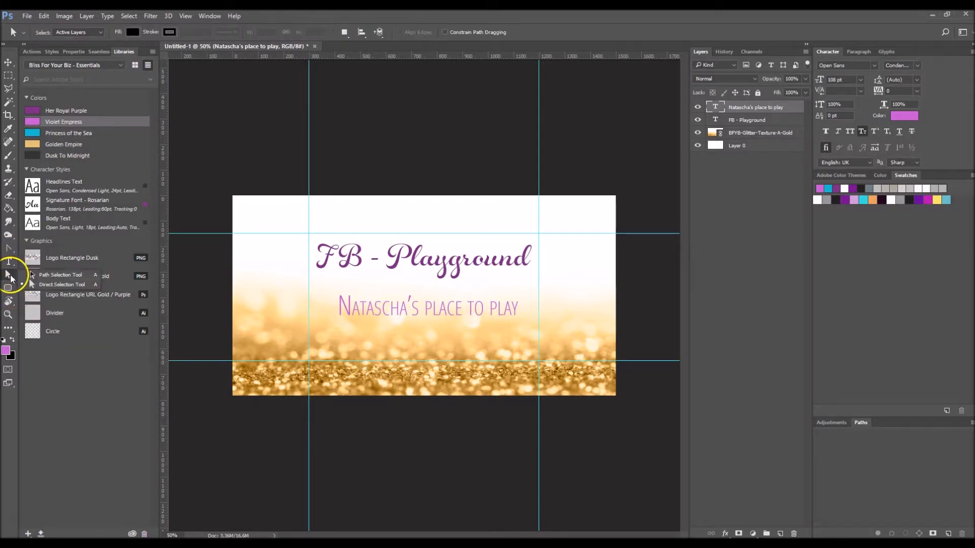
{"action": "left_click", "coordinate": [8, 287]}
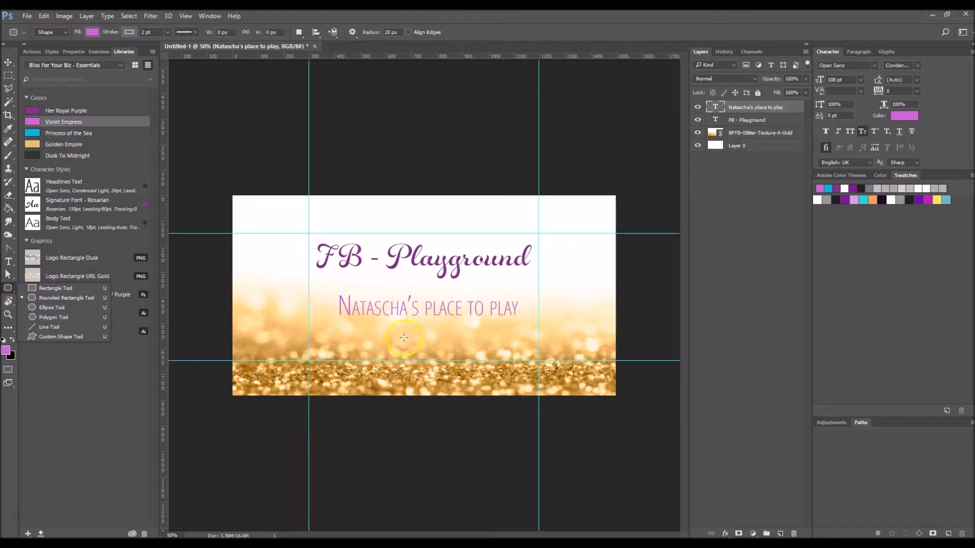
{"action": "left_click_drag", "start_coordinate": [342, 334], "coordinate": [518, 354]}
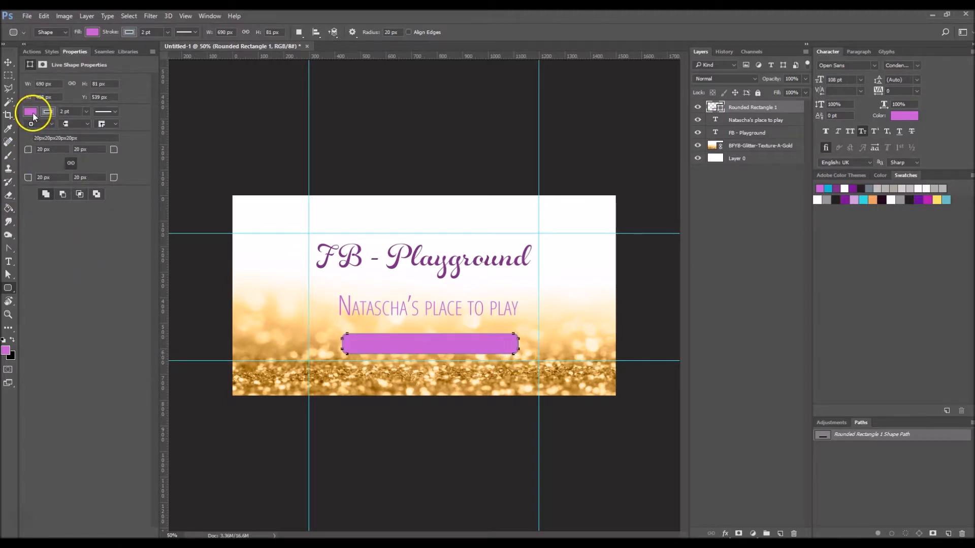
Try Her Royal Purple on the rounded rectangle and Princess of the Sea on the tagline, returning the tagline to Violet Empress.
{"action": "left_click", "coordinate": [125, 51]}
{"action": "left_click", "coordinate": [36, 111]}
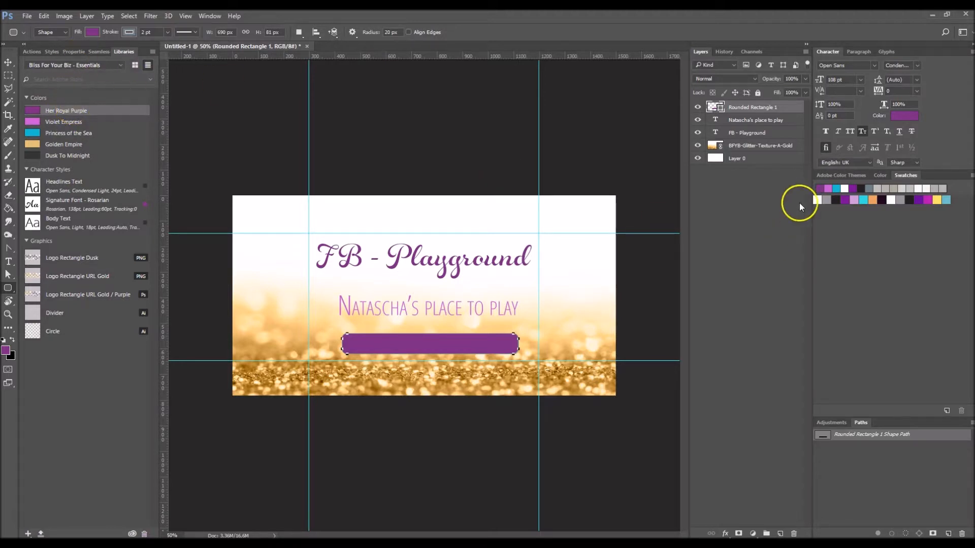
{"action": "left_click", "coordinate": [758, 123]}
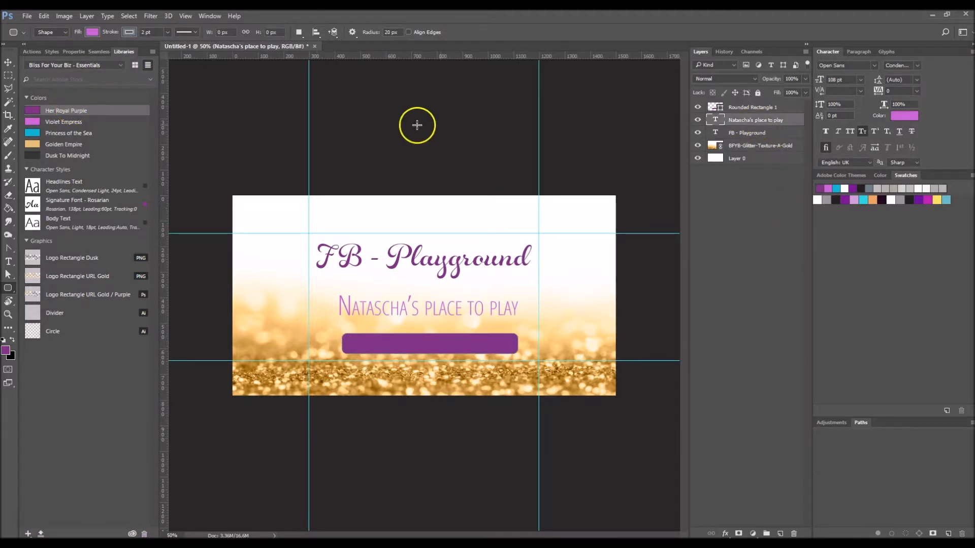
{"action": "left_click", "coordinate": [34, 134]}
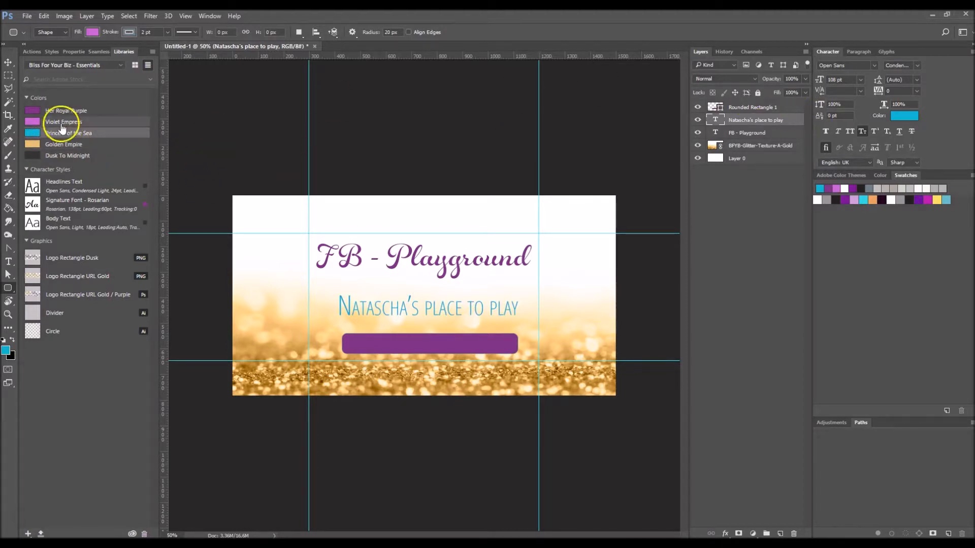
{"action": "left_click", "coordinate": [33, 122]}
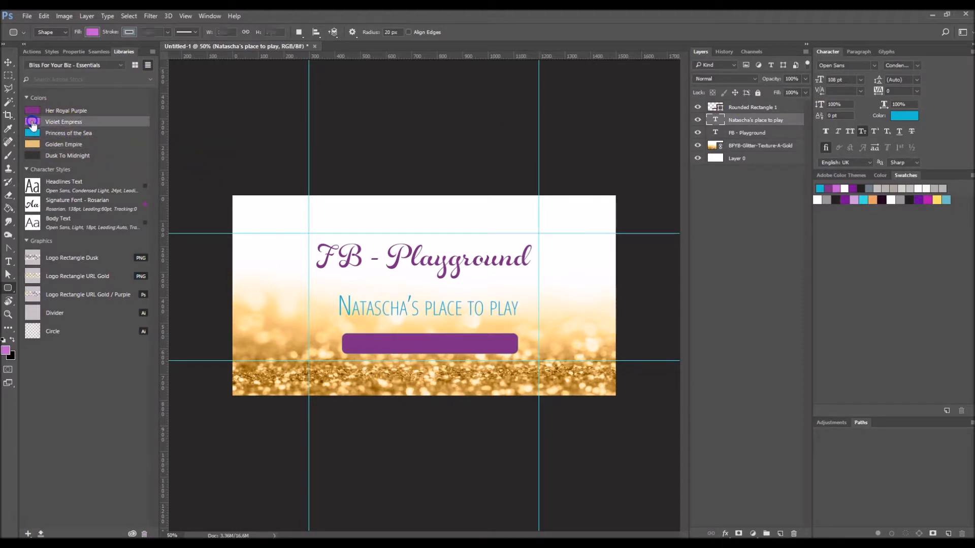
Fill the rounded rectangle with Princess of the Sea and remove its stroke.
{"action": "left_click", "coordinate": [743, 106]}
{"action": "left_click", "coordinate": [33, 133]}
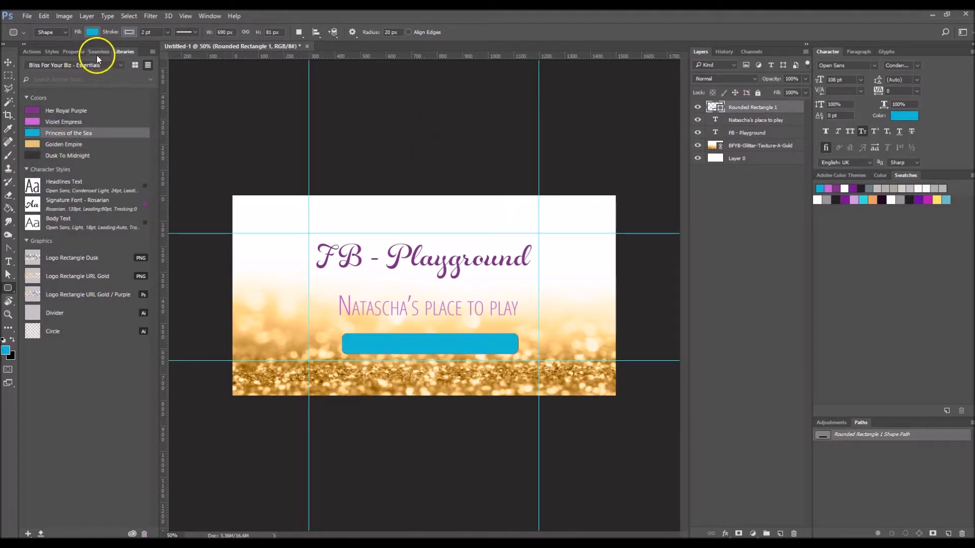
{"action": "left_click", "coordinate": [76, 52]}
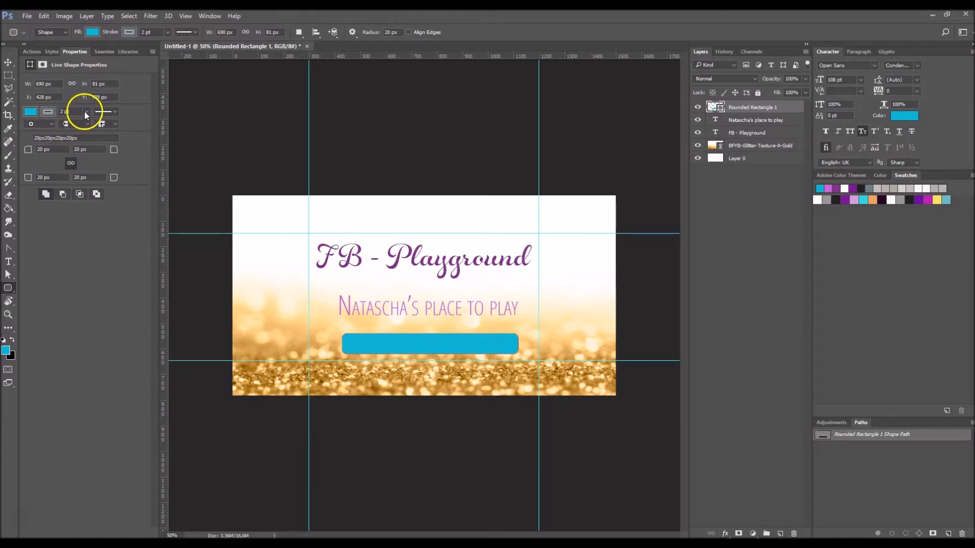
{"action": "left_click_drag", "start_coordinate": [84, 126], "coordinate": [74, 128]}
{"action": "left_click", "coordinate": [51, 113]}
{"action": "left_click", "coordinate": [38, 132]}
Move the rounded rectangle about 23 px left so it is horizontally centered on the canvas.
{"action": "left_click", "coordinate": [7, 61]}
{"action": "left_click_drag", "start_coordinate": [446, 342], "coordinate": [441, 343]}
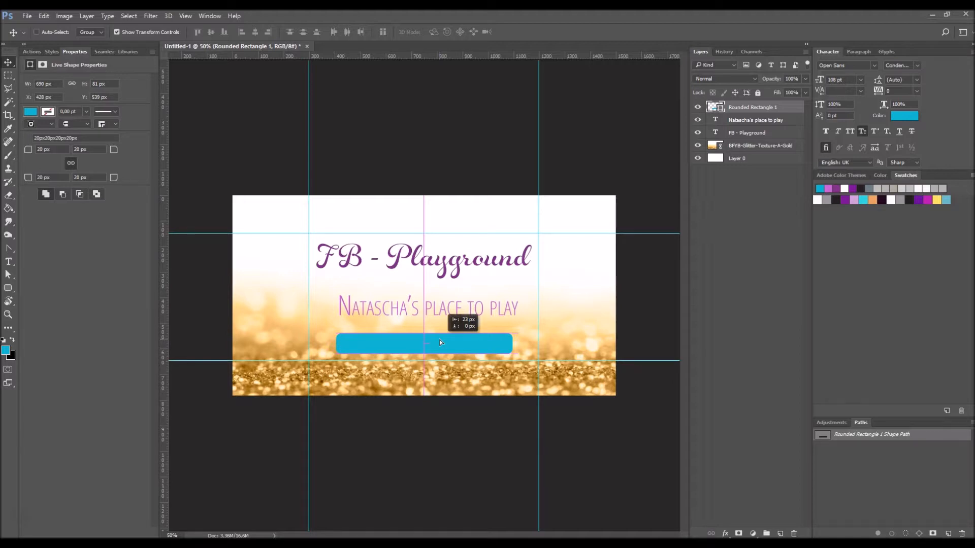
{"action": "left_click_drag", "start_coordinate": [441, 343], "coordinate": [442, 344]}
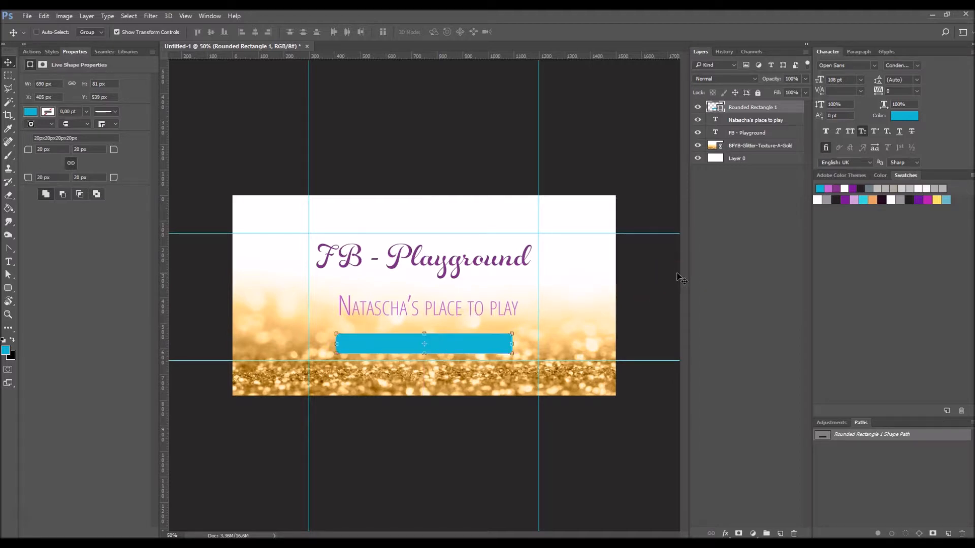
Select the whole canvas and try aligning the rounded rectangle to its vertical center, bottom, top, left and right edges.
{"action": "key", "text": "ctrl+a"}
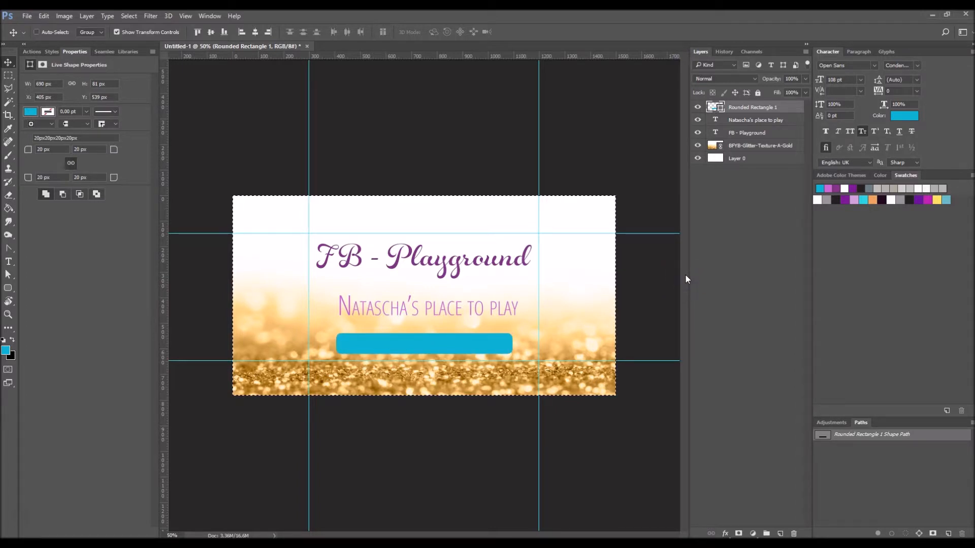
{"action": "left_click", "coordinate": [721, 304]}
{"action": "left_click", "coordinate": [212, 32]}
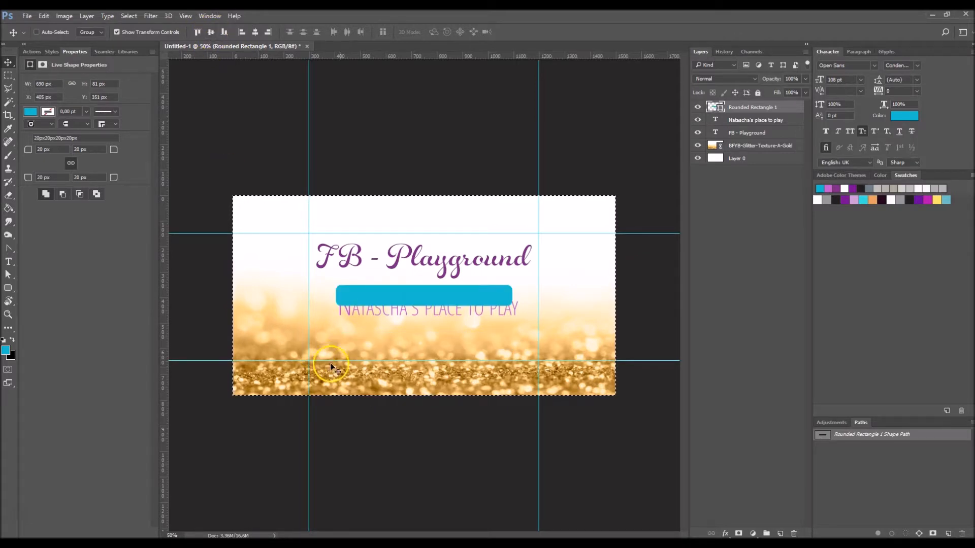
{"action": "left_click", "coordinate": [224, 32]}
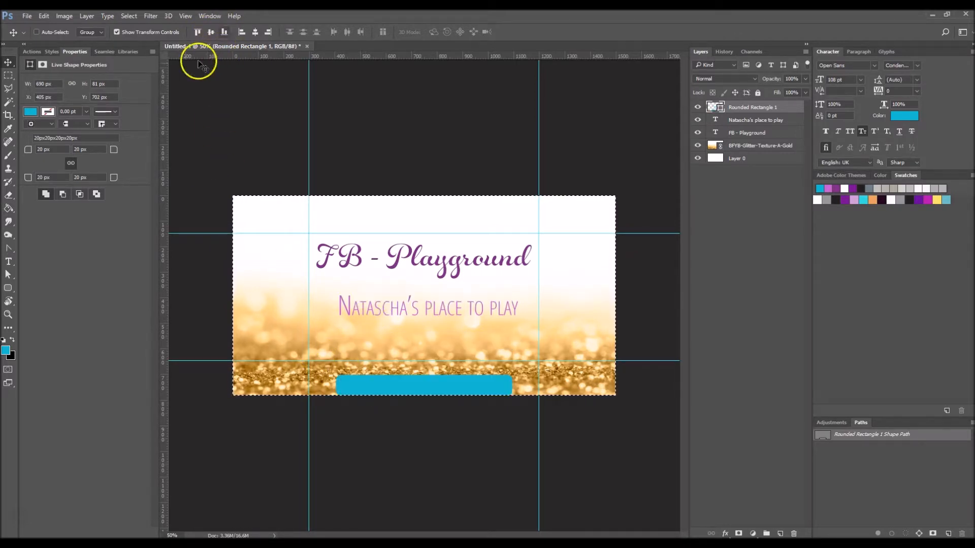
{"action": "left_click", "coordinate": [198, 32]}
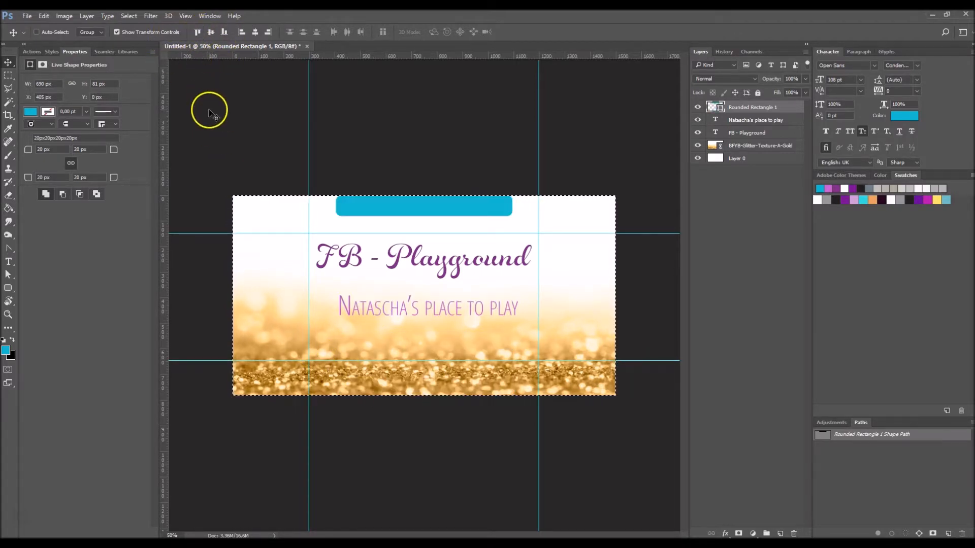
{"action": "left_click", "coordinate": [241, 32]}
{"action": "left_click", "coordinate": [268, 32]}
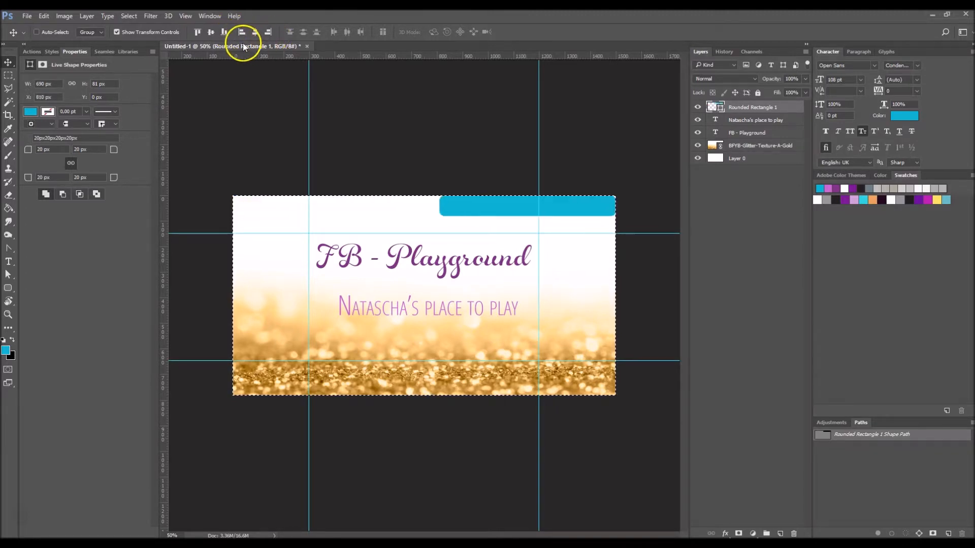
Align the rounded rectangle to the canvas's horizontal center, deselect, and move it straight down below the tagline to Y 535 px.
{"action": "left_click", "coordinate": [255, 33]}
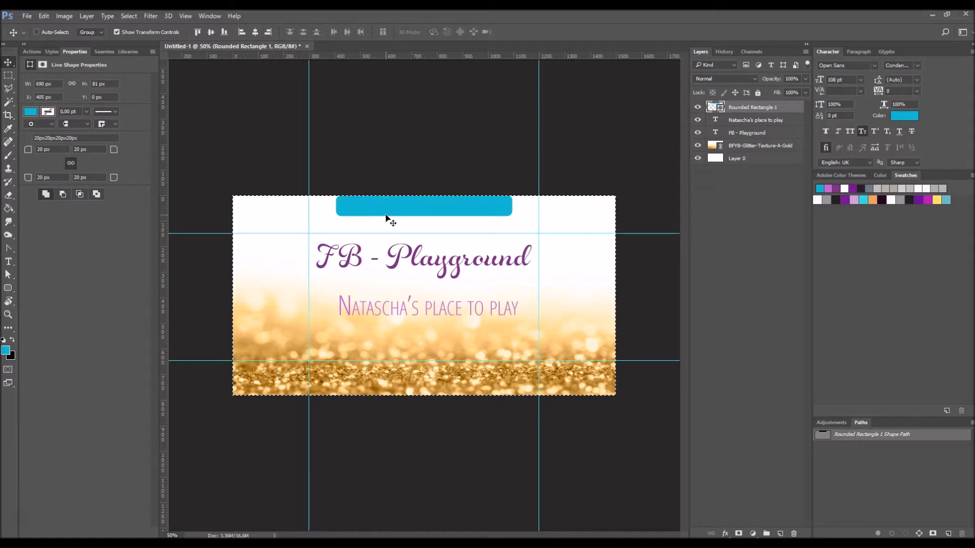
{"action": "key", "text": "ctrl+d"}
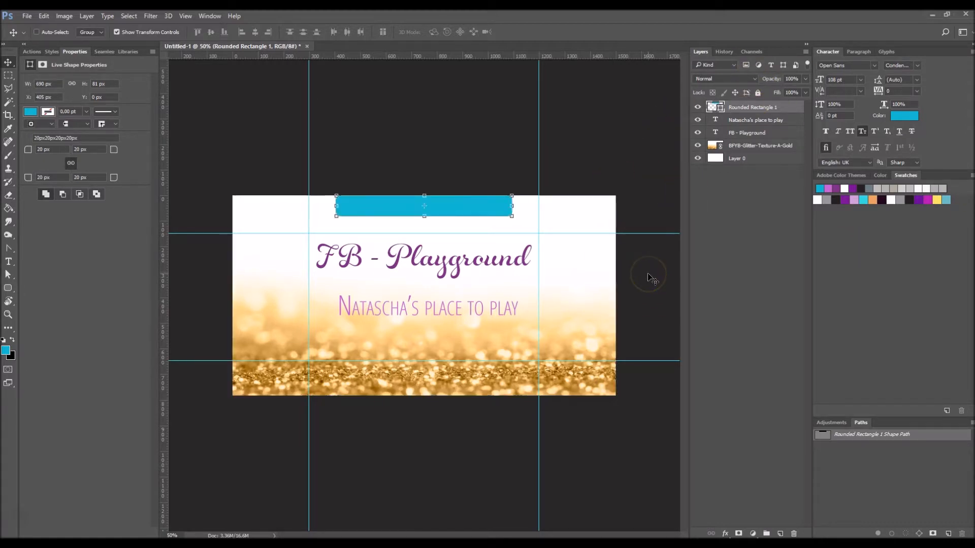
{"action": "left_click_drag", "start_coordinate": [450, 204], "coordinate": [450, 342]}
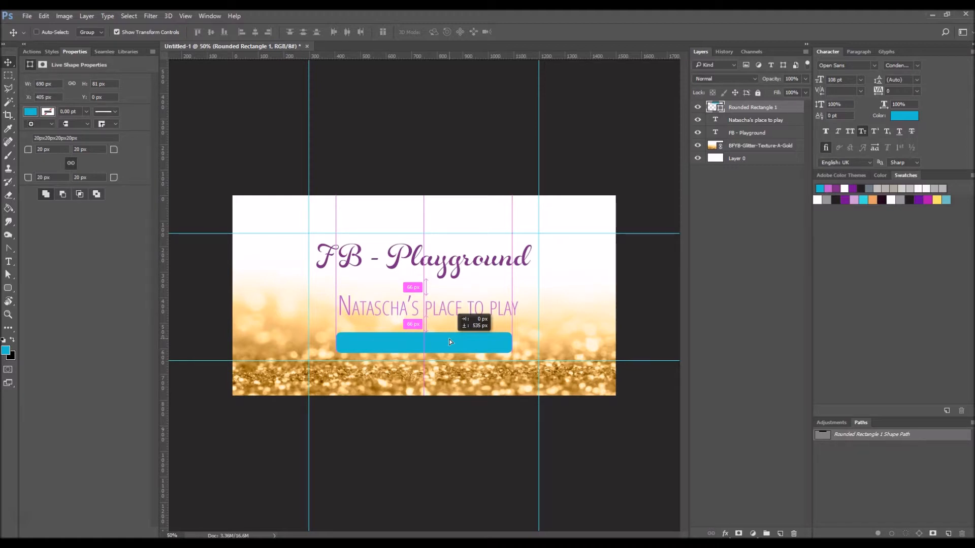
{"action": "left_click_drag", "start_coordinate": [449, 339], "coordinate": [449, 339]}
Add white (ffffff) text reading "blissforyourbiz.com" over the gold glitter near the canvas's lower edge.
{"action": "left_click", "coordinate": [8, 261]}
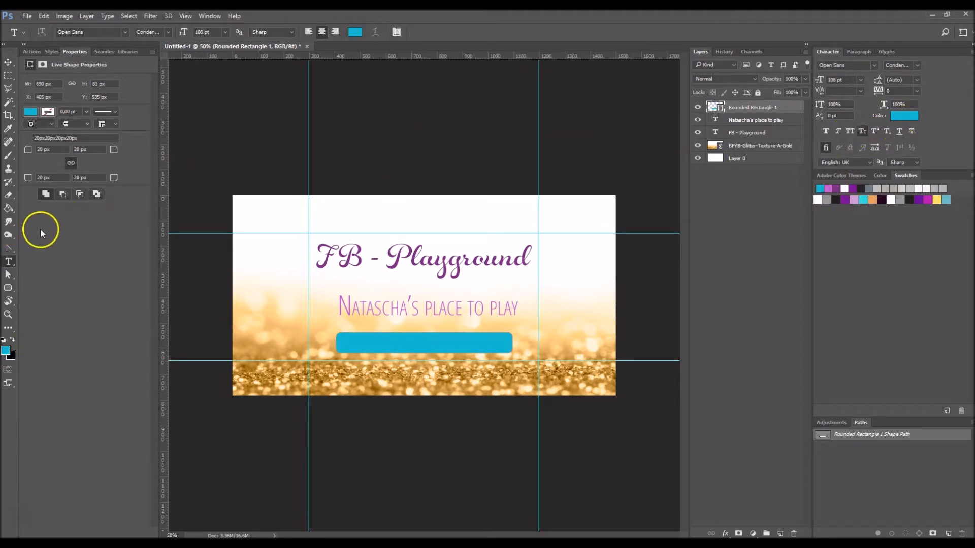
{"action": "left_click", "coordinate": [902, 116]}
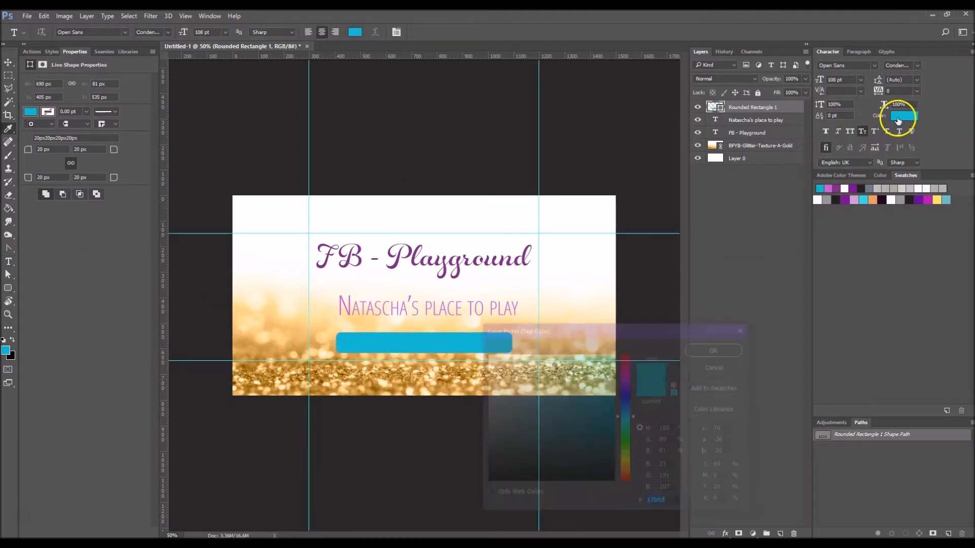
{"action": "type", "text": "ffffff"}
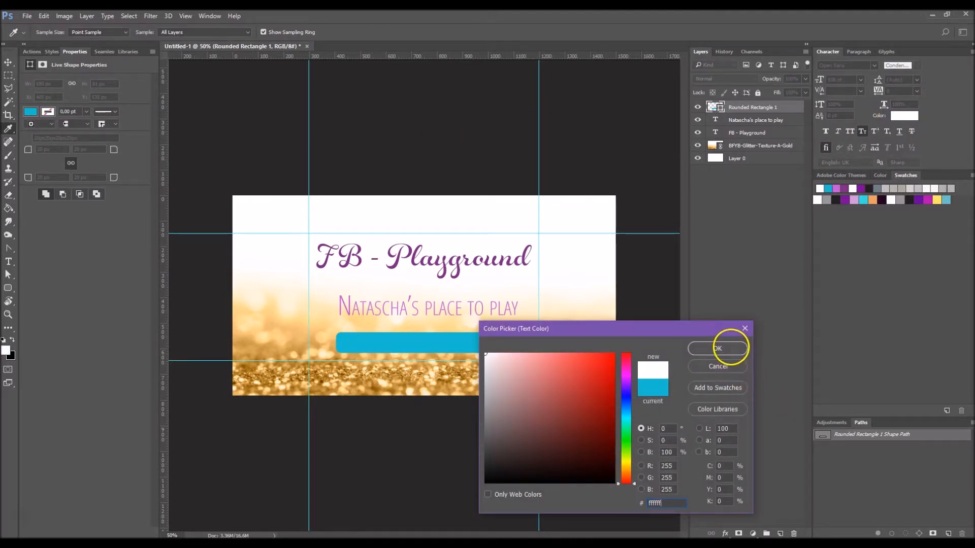
{"action": "left_click", "coordinate": [731, 346]}
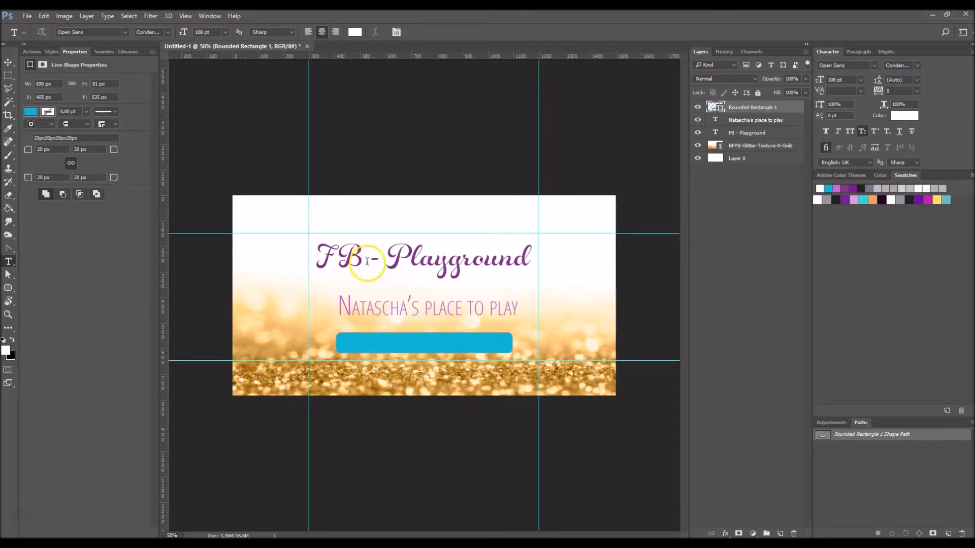
{"action": "left_click", "coordinate": [330, 384]}
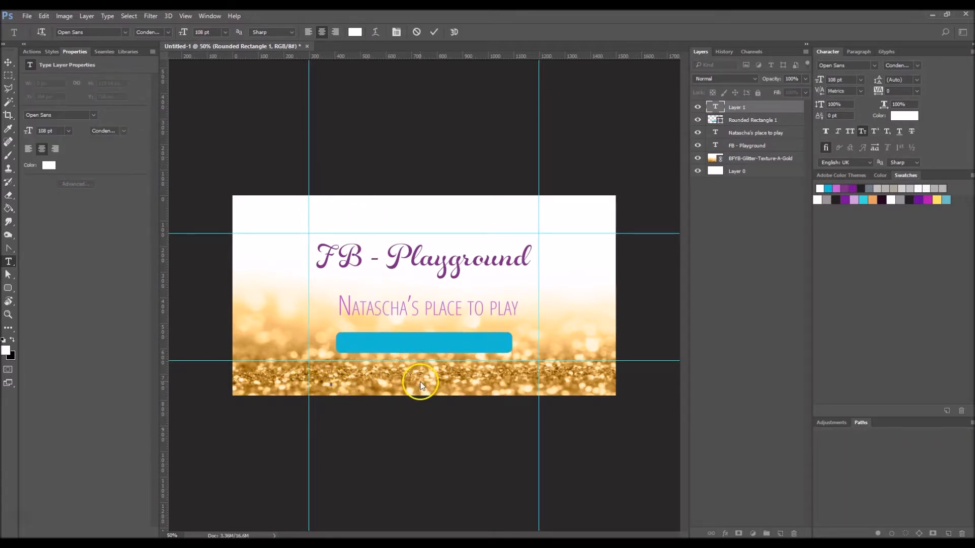
{"action": "type", "text": "BLISSFORYO"}
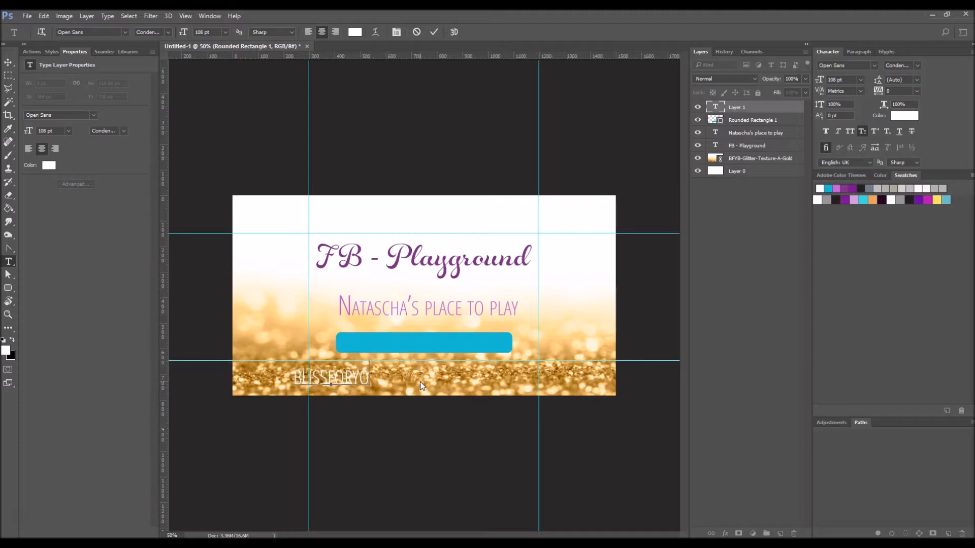
{"action": "type", "text": "URBIZ.COM"}
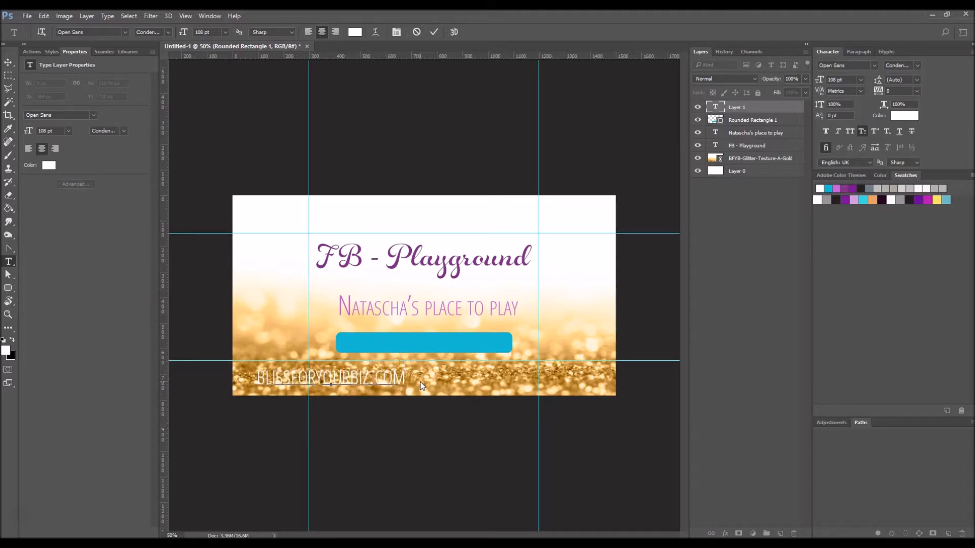
Move the website text onto the blue rounded bar and set its tracking to 50.
{"action": "left_click", "coordinate": [371, 297]}
{"action": "left_click", "coordinate": [8, 62]}
{"action": "left_click", "coordinate": [365, 378]}
{"action": "left_click_drag", "start_coordinate": [365, 379], "coordinate": [457, 341]}
{"action": "left_click", "coordinate": [916, 92]}
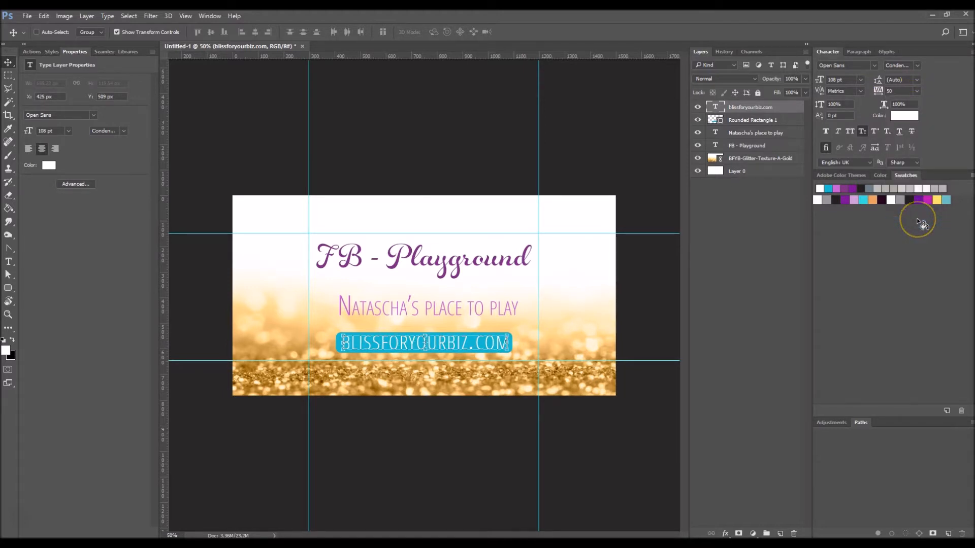
Try the website text at 60 pt and 72 pt.
{"action": "left_click", "coordinate": [861, 80]}
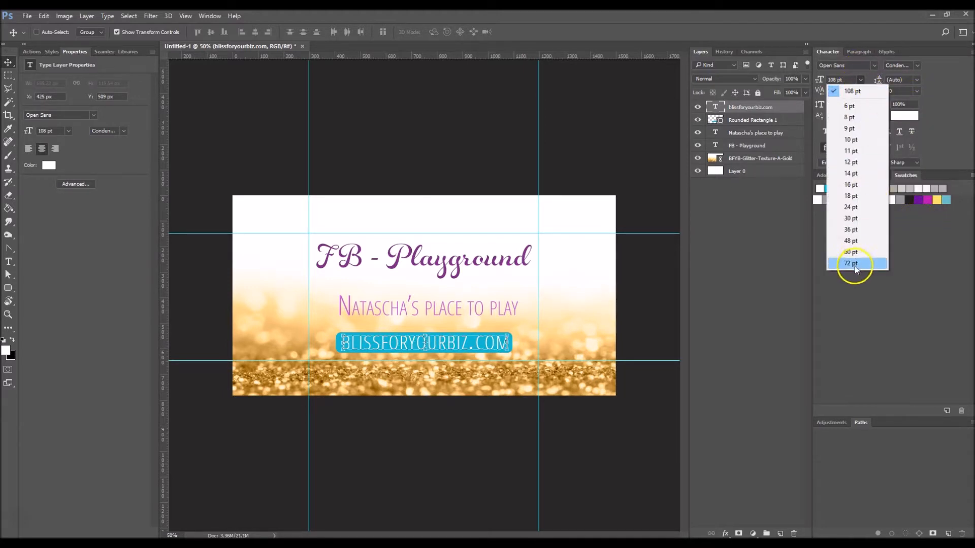
{"action": "left_click", "coordinate": [851, 252]}
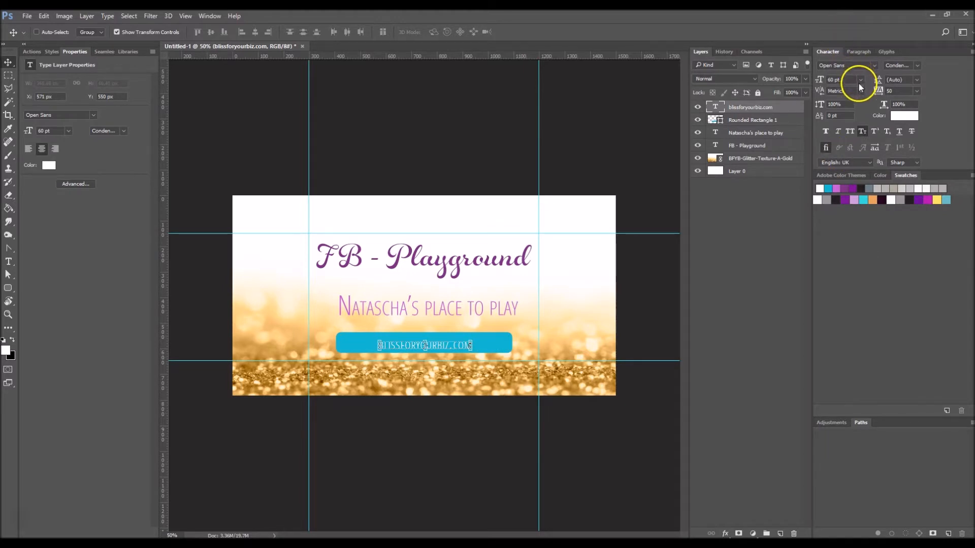
{"action": "left_click", "coordinate": [860, 81]}
{"action": "left_click", "coordinate": [847, 258]}
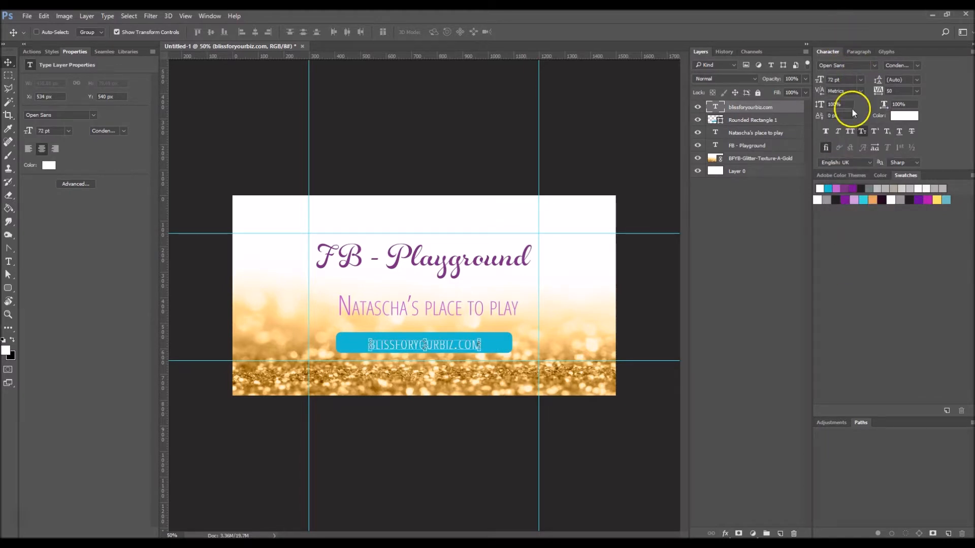
Set the website text's size to 90 pt, try tracking 75, and settle on tracking 100.
{"action": "left_click", "coordinate": [816, 80]}
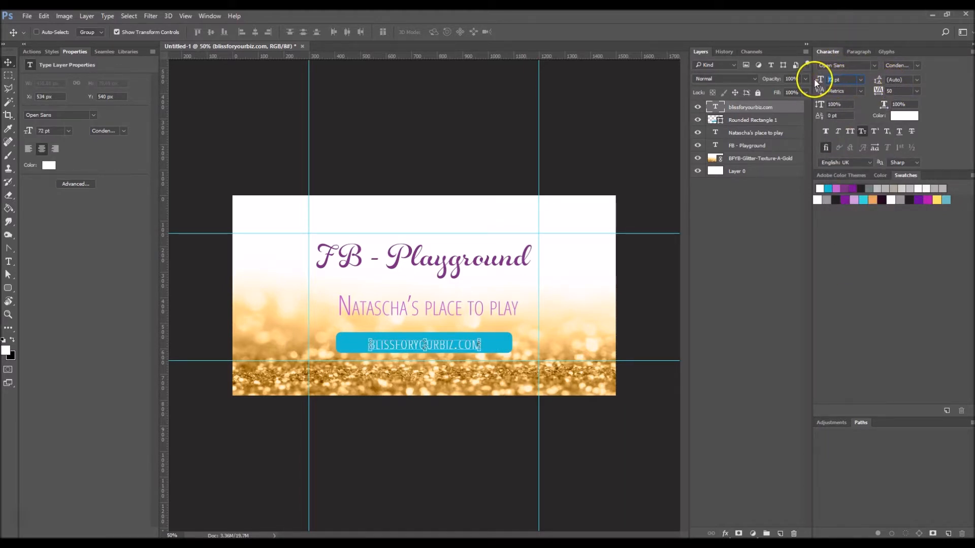
{"action": "type", "text": "90"}
{"action": "key", "text": "Return"}
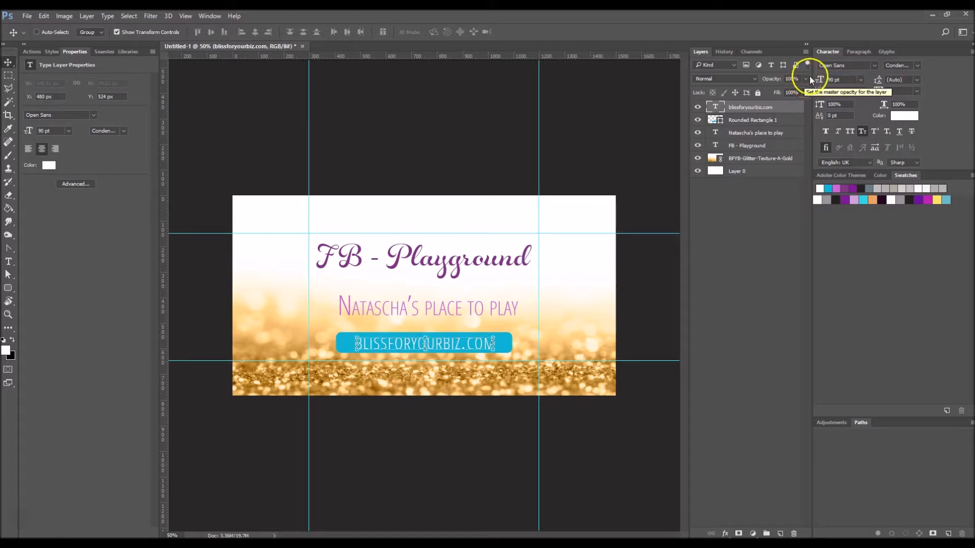
{"action": "left_click", "coordinate": [917, 91]}
{"action": "left_click", "coordinate": [906, 234]}
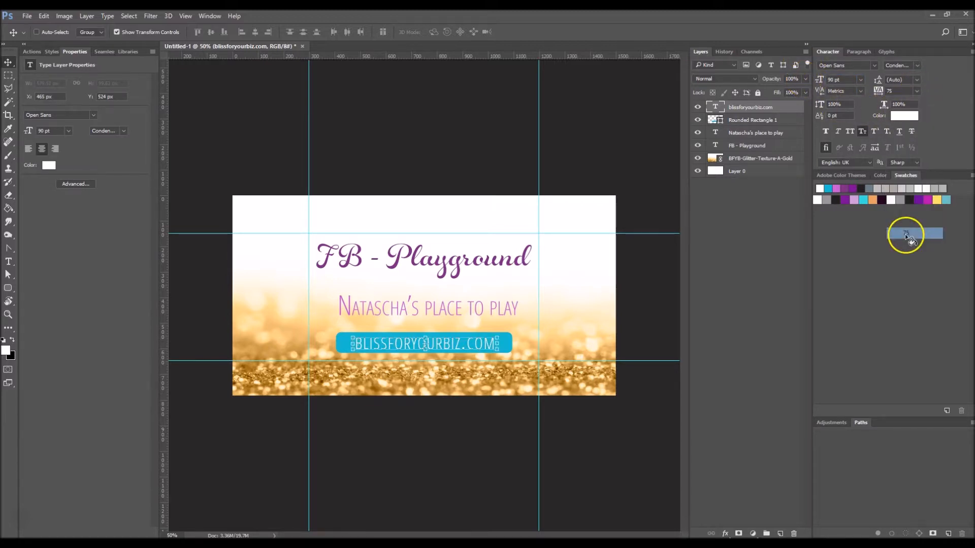
{"action": "left_click", "coordinate": [917, 91]}
{"action": "left_click", "coordinate": [907, 243]}
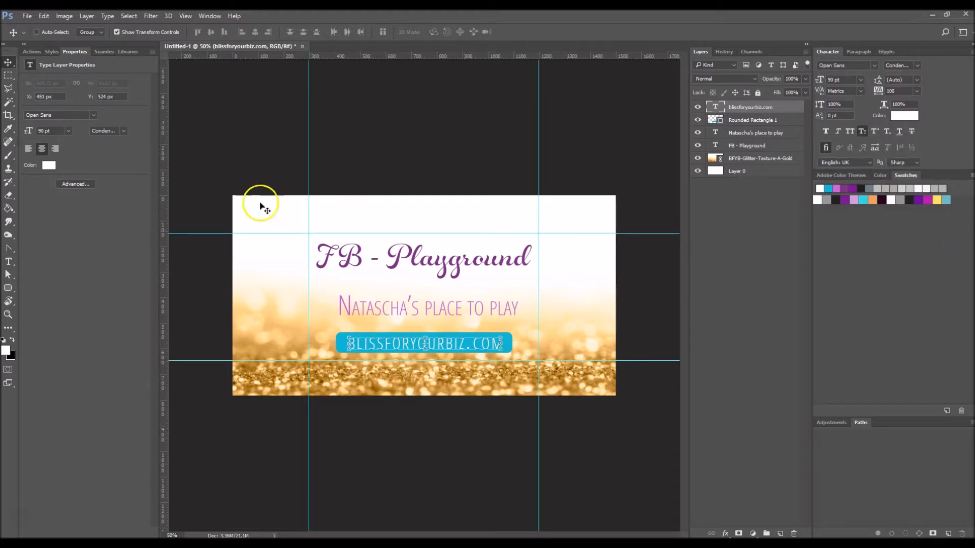
Nudge the website text up about 4 px within the blue bar, to Y 520 px.
{"action": "left_click", "coordinate": [8, 63]}
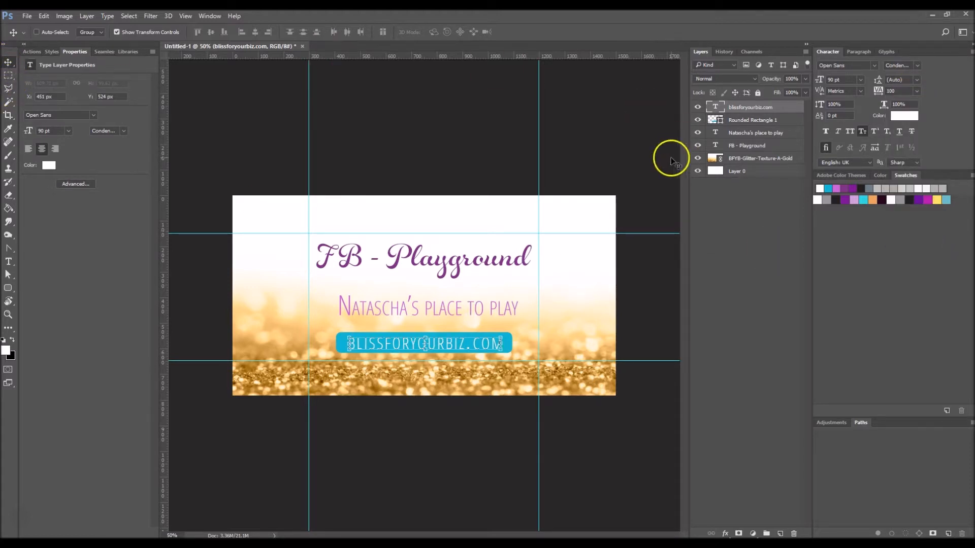
{"action": "left_click", "coordinate": [773, 147]}
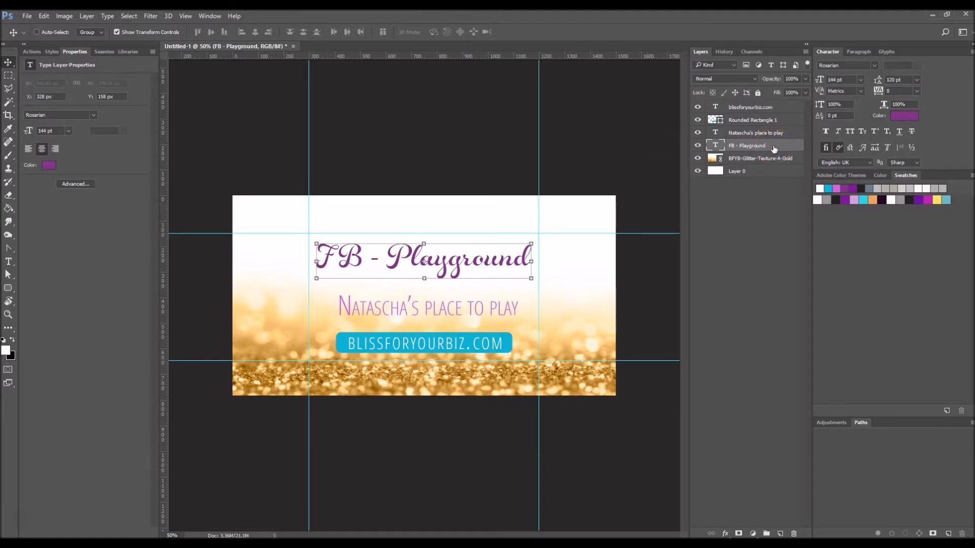
{"action": "left_click", "coordinate": [759, 108]}
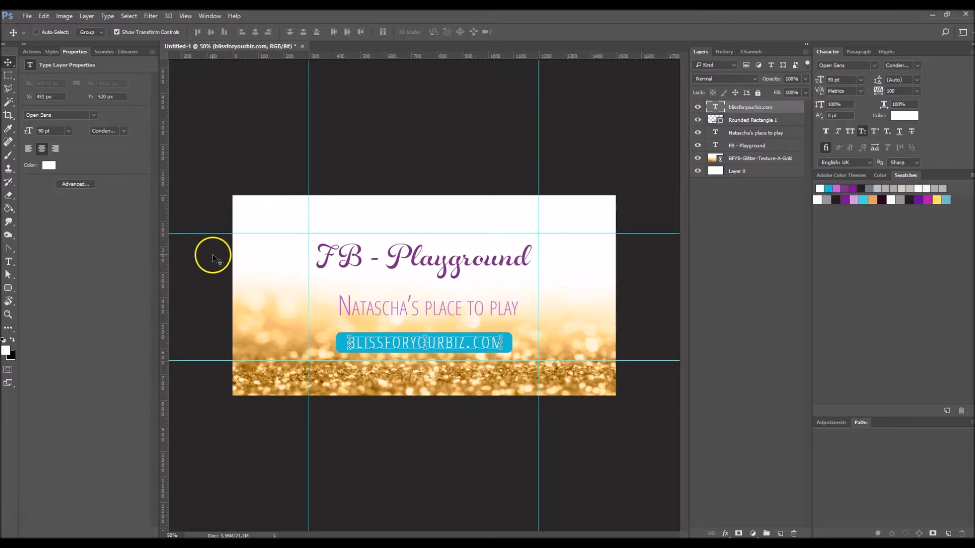
Place GlitterLarge-Teal from the Bliss For Your Biz - Elements library over the canvas's upper right corner, centered at about X 1423.5, Y -66.5 px.
{"action": "left_click", "coordinate": [103, 53]}
{"action": "left_click", "coordinate": [109, 52]}
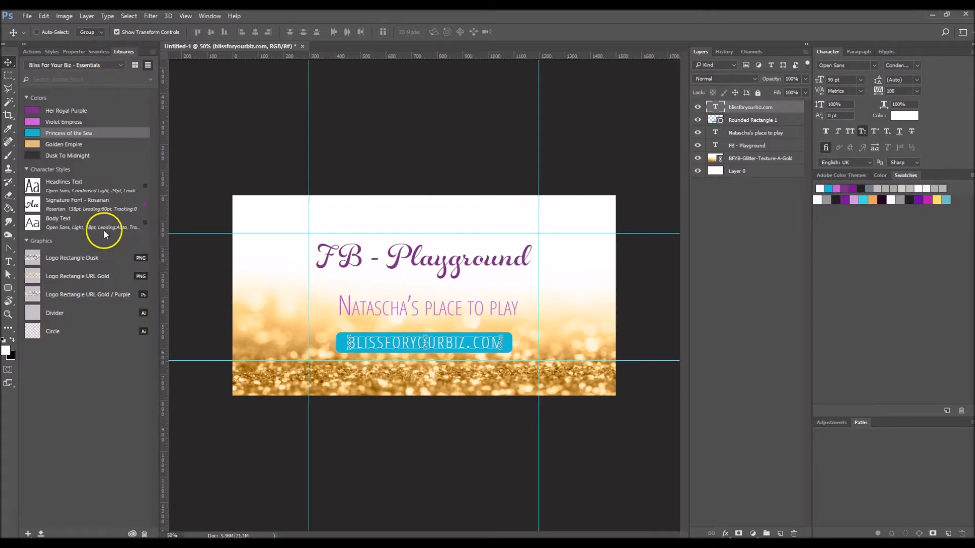
{"action": "left_click", "coordinate": [79, 70]}
{"action": "left_click", "coordinate": [72, 80]}
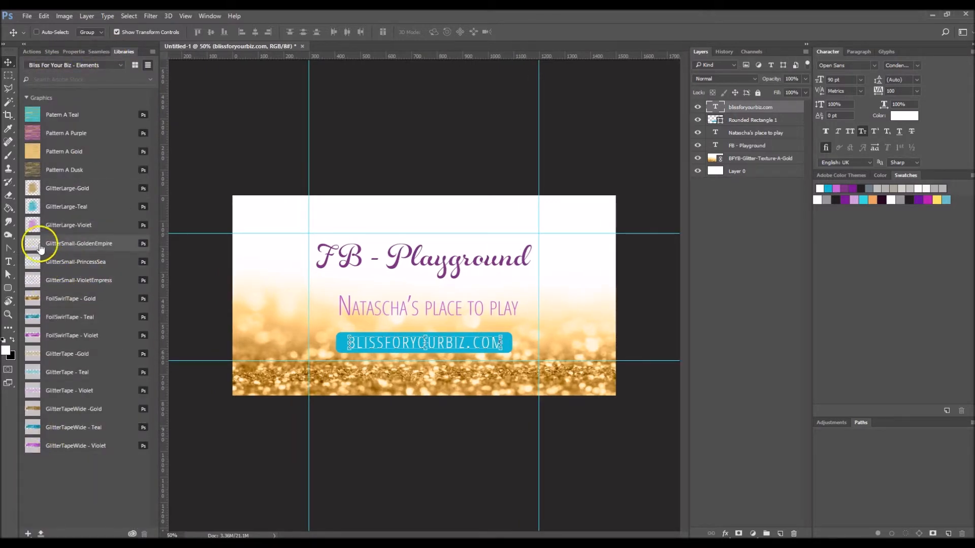
{"action": "left_click_drag", "start_coordinate": [29, 210], "coordinate": [584, 227]}
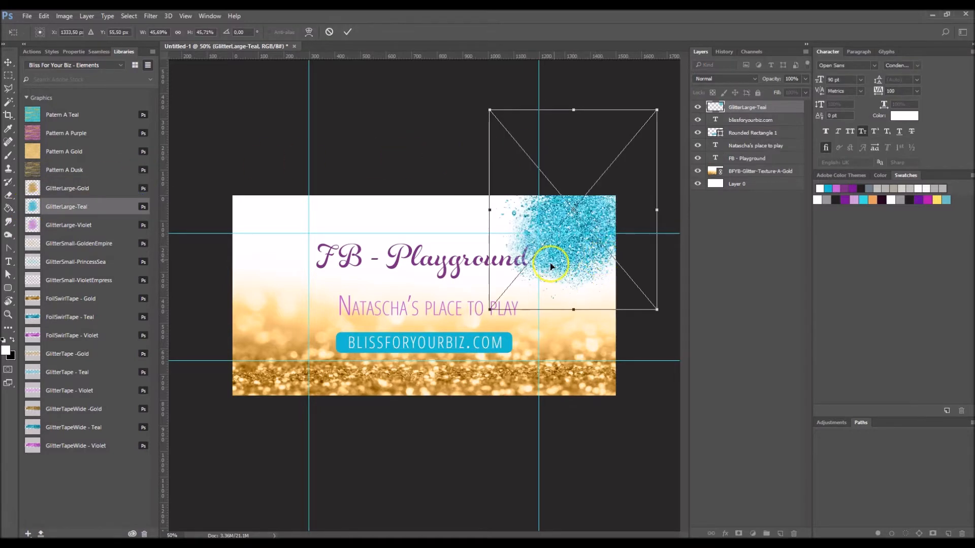
{"action": "left_click_drag", "start_coordinate": [586, 226], "coordinate": [591, 227]}
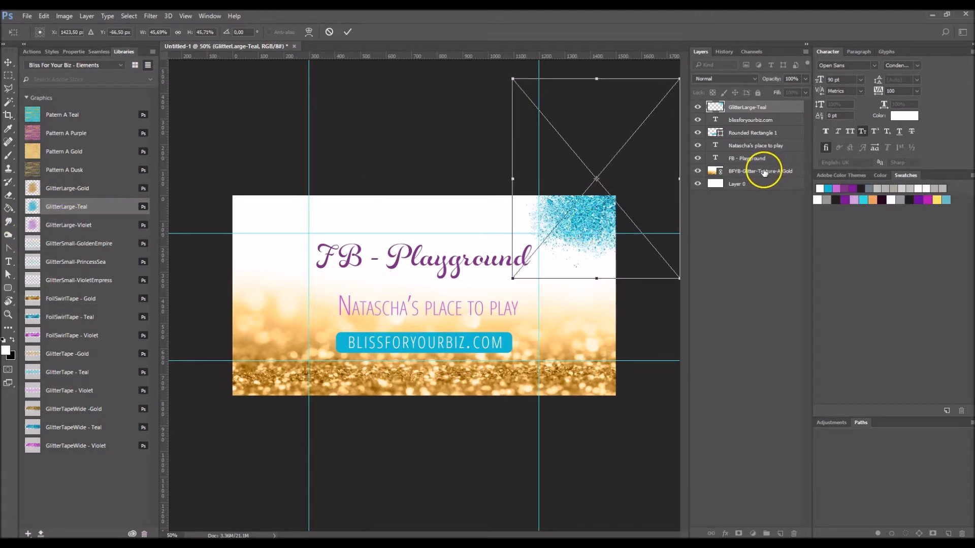
{"action": "key", "text": "Return"}
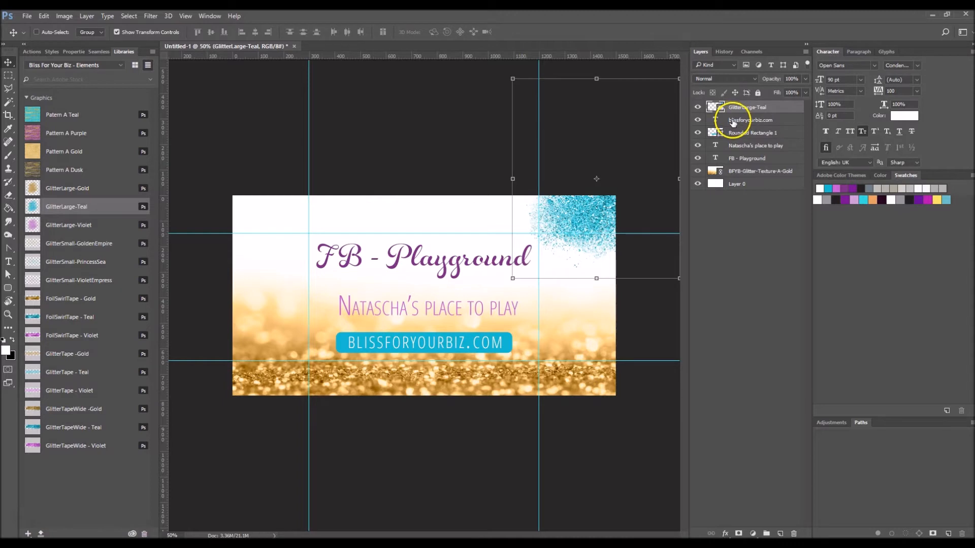
Place the GlitterLarge-Violet library graphic over the canvas's upper left corner, centered at about X 89.5, Y -66.5 px.
{"action": "left_click", "coordinate": [40, 230]}
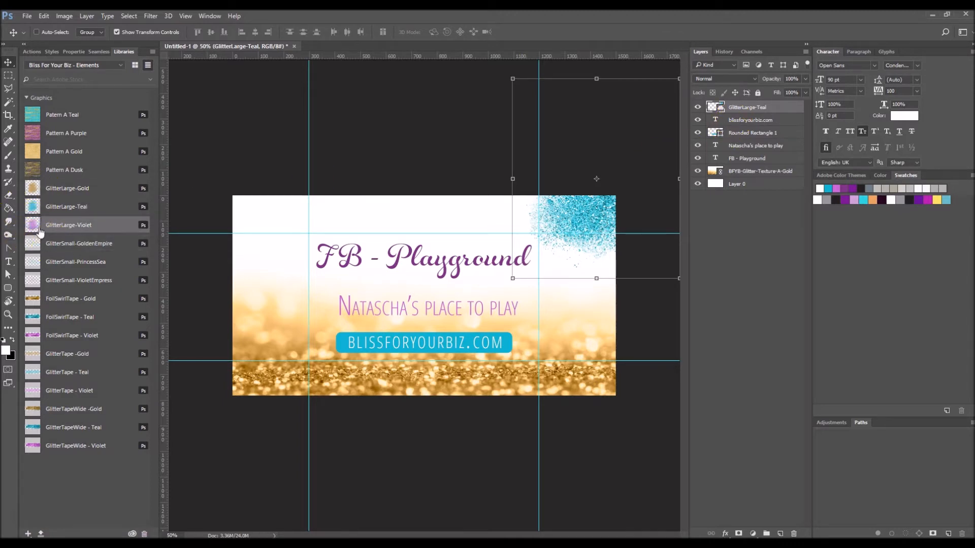
{"action": "left_click_drag", "start_coordinate": [29, 230], "coordinate": [218, 182]}
{"action": "mouse_move", "coordinate": [252, 220]}
{"action": "left_mouse_down"}
{"action": "mouse_move", "coordinate": [249, 238]}
{"action": "mouse_move", "coordinate": [265, 220]}
{"action": "left_mouse_up"}
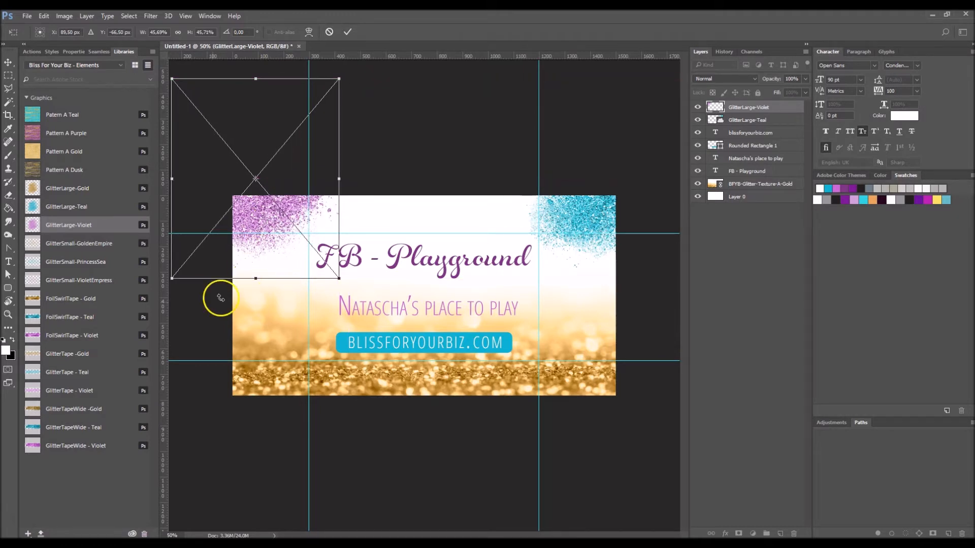
{"action": "key", "text": "Return"}
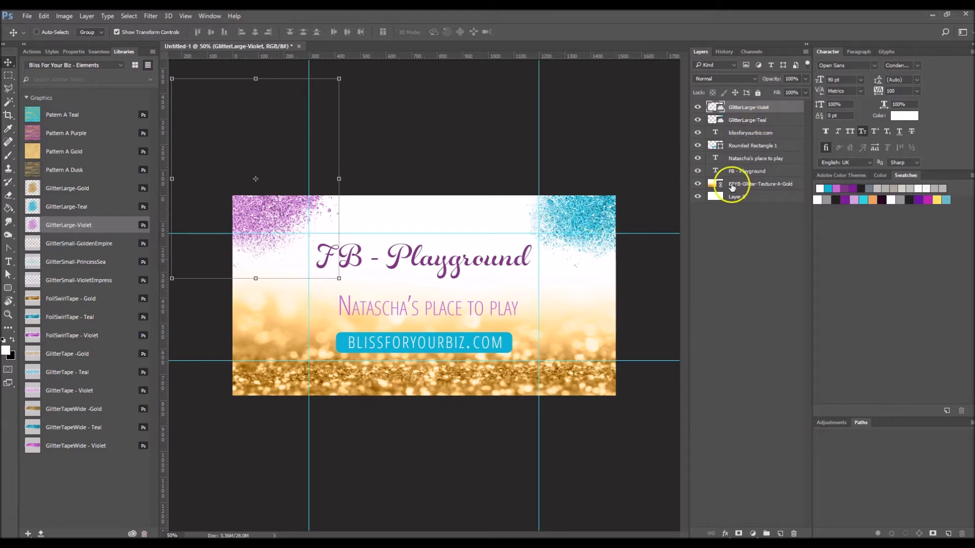
Move the teal glitter and the violet glitter down by about 44 px in their corners.
{"action": "left_click", "coordinate": [755, 123]}
{"action": "left_click_drag", "start_coordinate": [620, 217], "coordinate": [602, 235]}
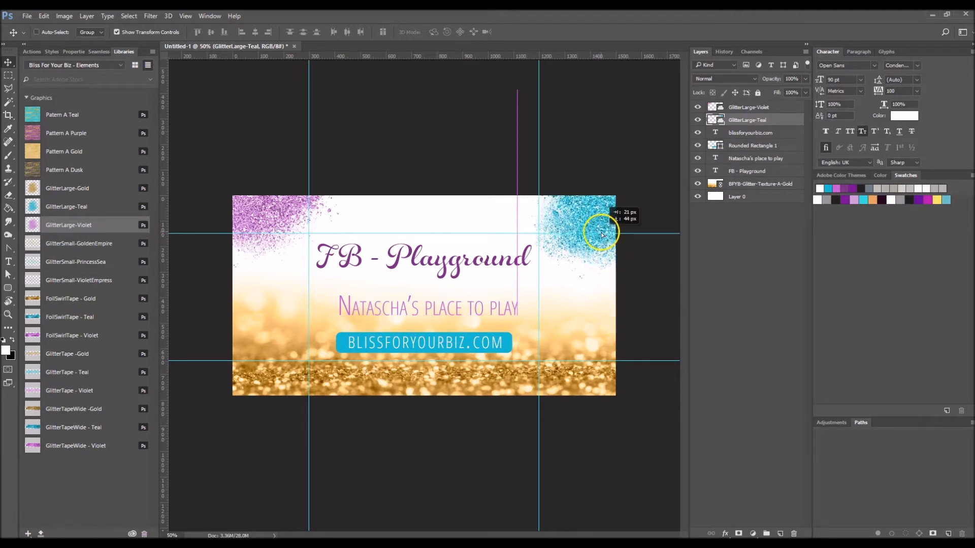
{"action": "mouse_move", "coordinate": [601, 234]}
{"action": "left_mouse_down"}
{"action": "mouse_move", "coordinate": [605, 223]}
{"action": "mouse_move", "coordinate": [598, 232]}
{"action": "left_mouse_up"}
{"action": "left_click", "coordinate": [747, 107]}
{"action": "mouse_move", "coordinate": [282, 216]}
{"action": "left_mouse_down"}
{"action": "mouse_move", "coordinate": [305, 192]}
{"action": "mouse_move", "coordinate": [282, 227]}
{"action": "left_mouse_up"}
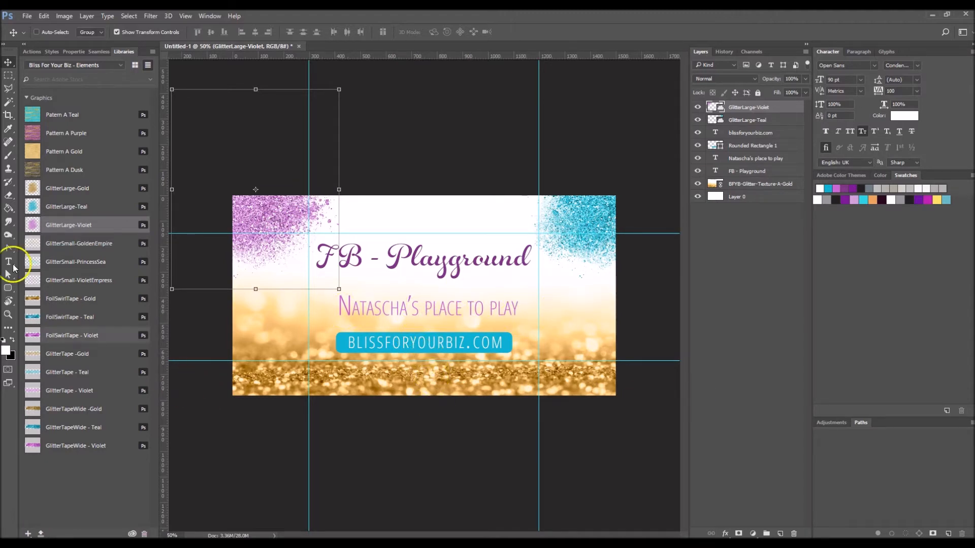
Open the Export As settings for the cover and enlarge the JPG preview to 100%.
{"action": "left_click", "coordinate": [28, 17]}
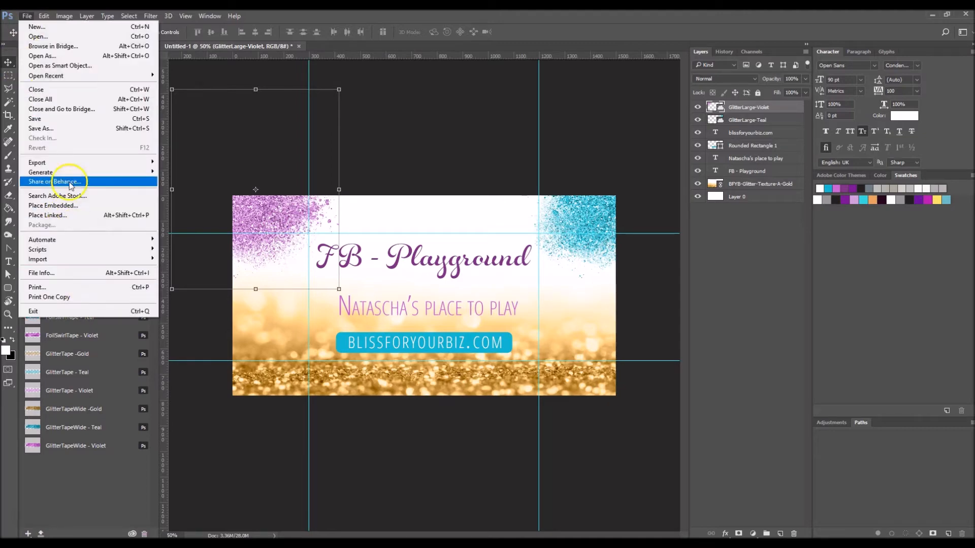
{"action": "mouse_move", "coordinate": [70, 164]}
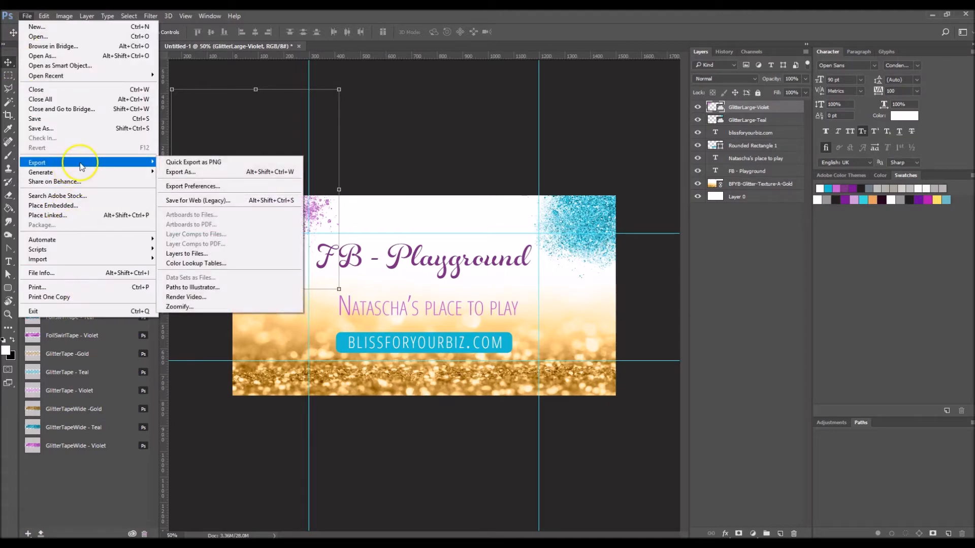
{"action": "left_click", "coordinate": [196, 172]}
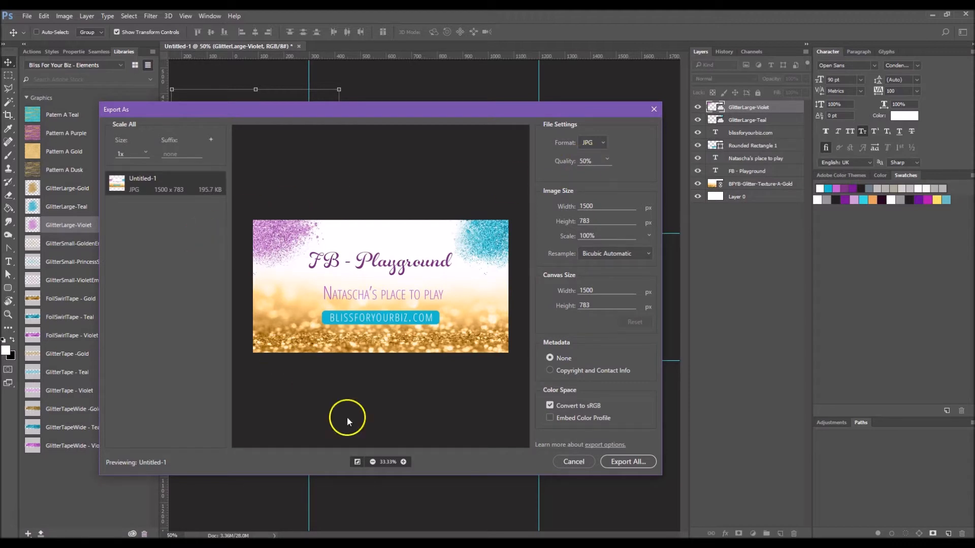
{"action": "left_click", "coordinate": [404, 461]}
{"action": "left_click", "coordinate": [404, 462]}
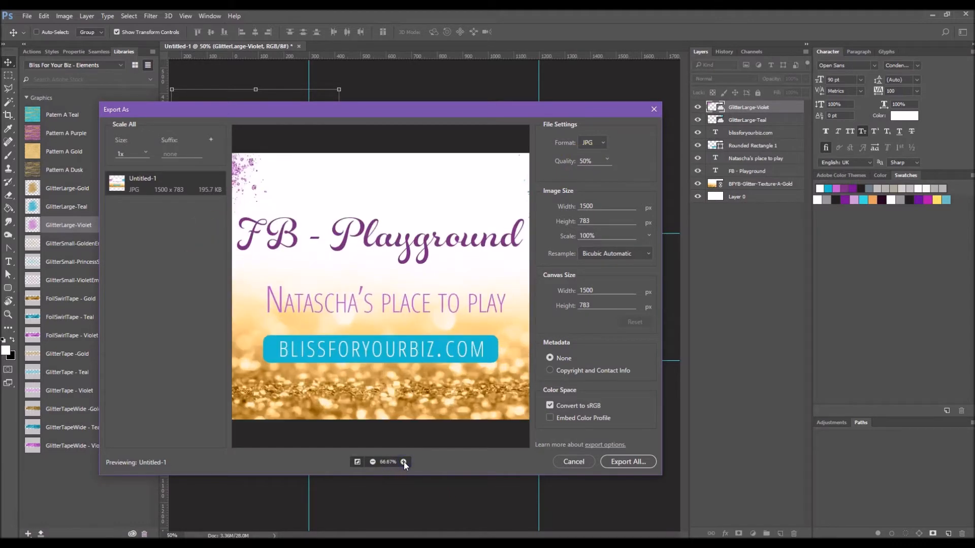
{"action": "left_click", "coordinate": [404, 462]}
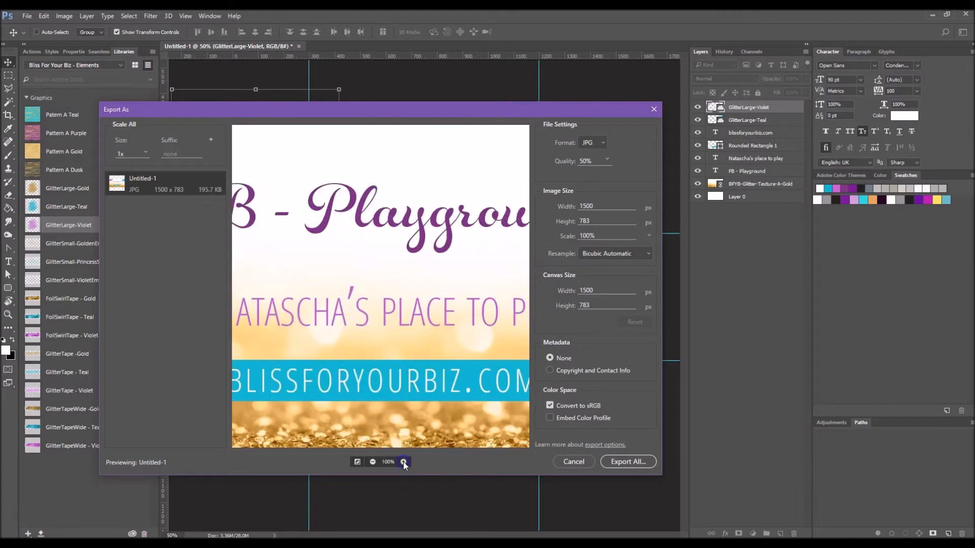
Export the cover as a JPG at 50% quality to the Desktop, overwriting the existing FBPlaygroundCover.jpg.
{"action": "left_click_drag", "start_coordinate": [585, 161], "coordinate": [573, 161]}
{"action": "left_click", "coordinate": [581, 161]}
{"action": "left_click", "coordinate": [586, 161]}
{"action": "left_click", "coordinate": [626, 462]}
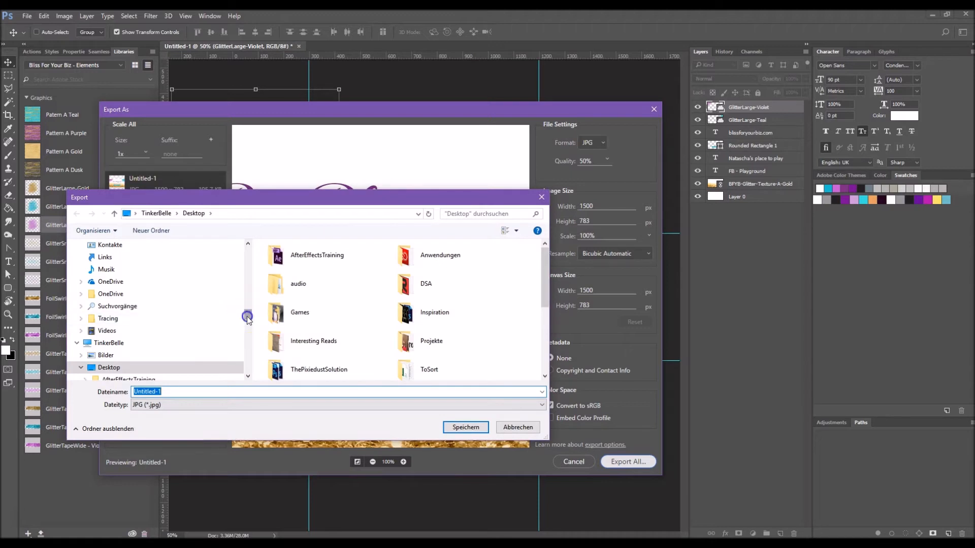
{"action": "left_click_drag", "start_coordinate": [246, 311], "coordinate": [237, 237]}
{"action": "scroll", "coordinate": [121, 311], "scroll_direction": "down", "scroll_amount": 10}
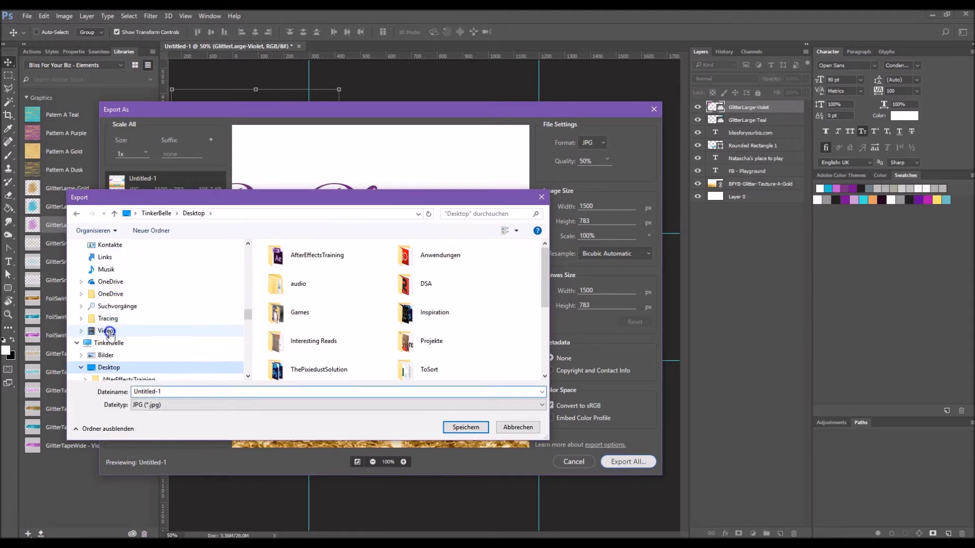
{"action": "scroll", "coordinate": [338, 319], "scroll_direction": "down", "scroll_amount": 5}
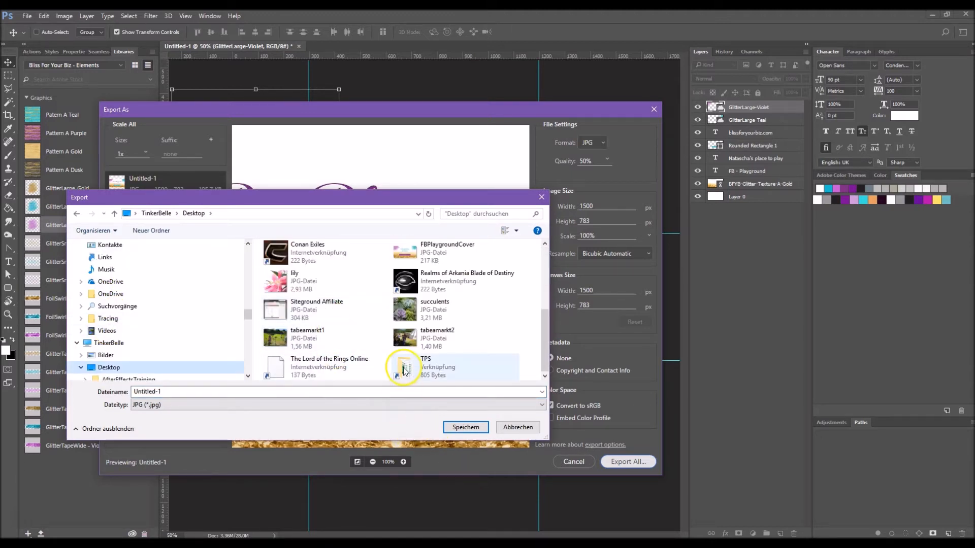
{"action": "left_click", "coordinate": [445, 254]}
{"action": "left_click", "coordinate": [464, 427]}
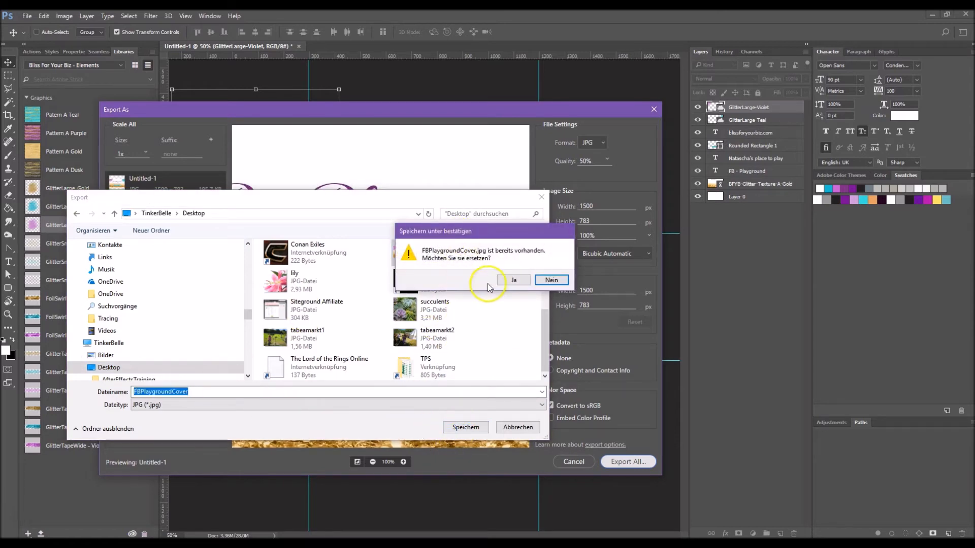
{"action": "left_click", "coordinate": [513, 280]}
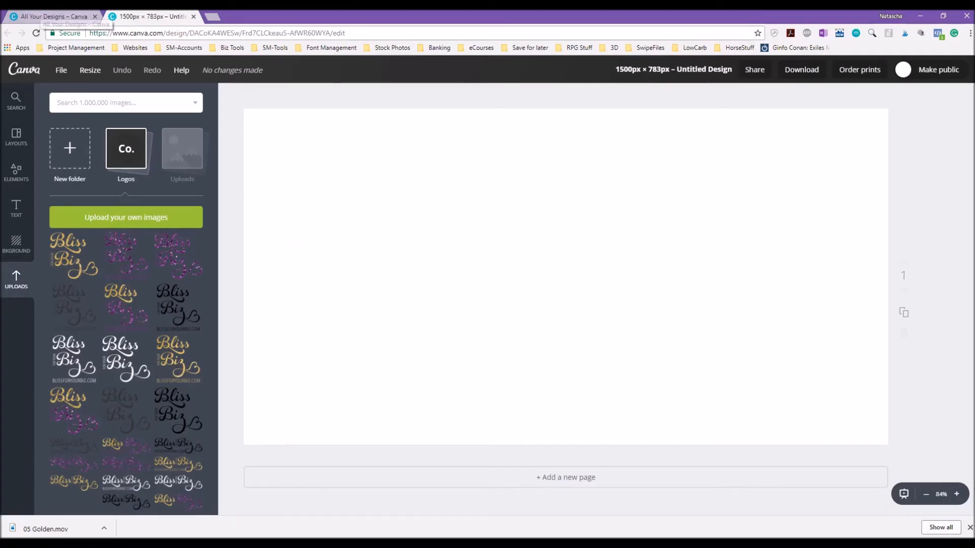
Switch to Chrome and close the untitled 1500px × 783px Canva design and the All Your Designs page.
{"action": "left_click", "coordinate": [966, 15]}
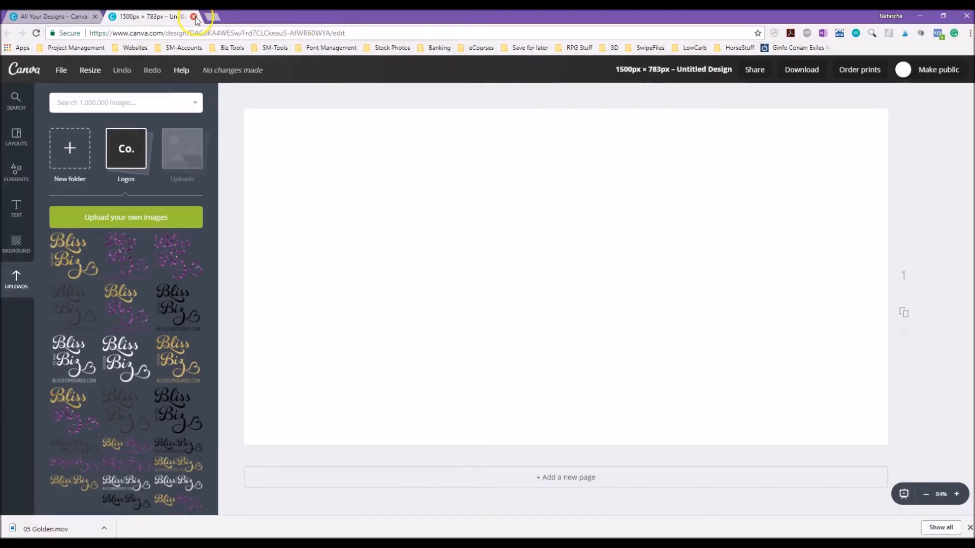
{"action": "left_click", "coordinate": [193, 17]}
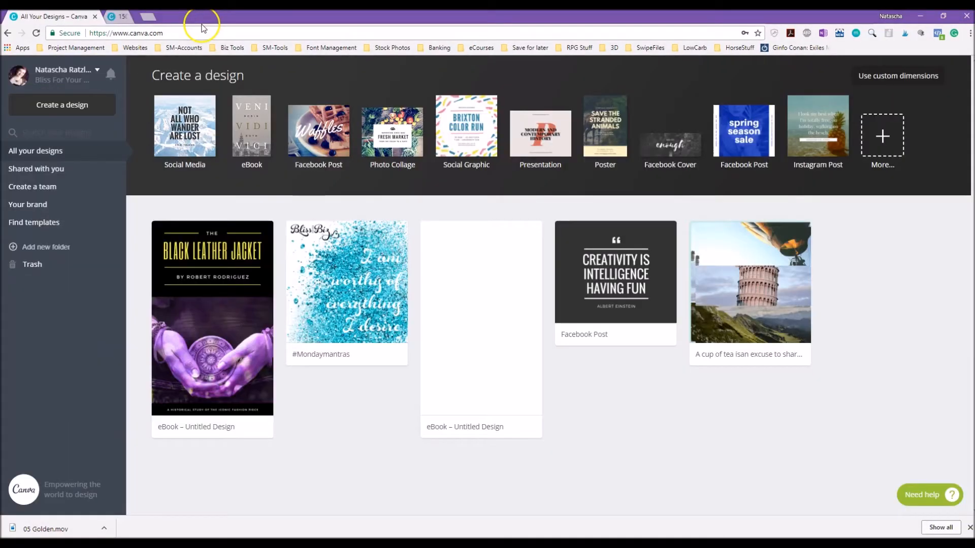
{"action": "left_click", "coordinate": [95, 17]}
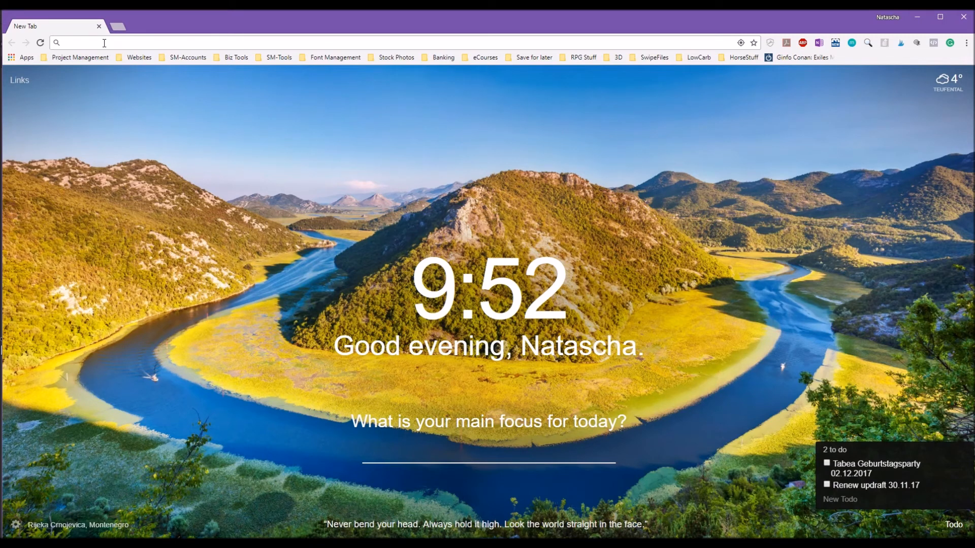
Go to facebook.com in the browser and open the FB Playground group from the recent searches.
{"action": "type", "text": "facebook.com"}
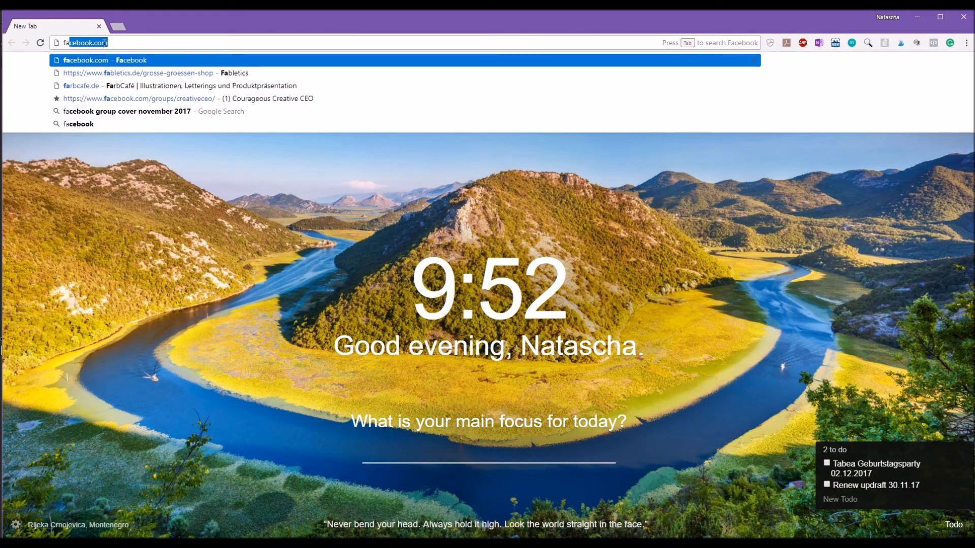
{"action": "key", "text": "Return"}
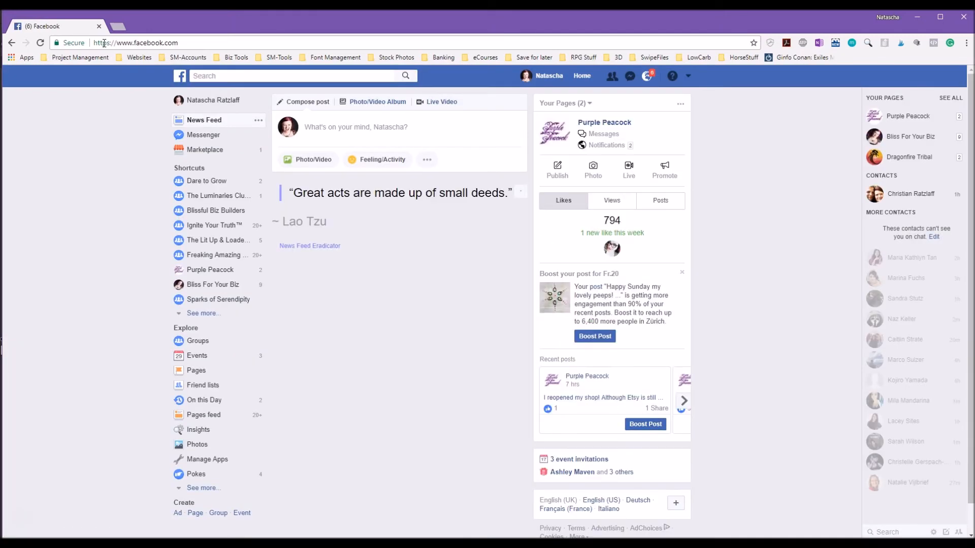
{"action": "left_click", "coordinate": [207, 77]}
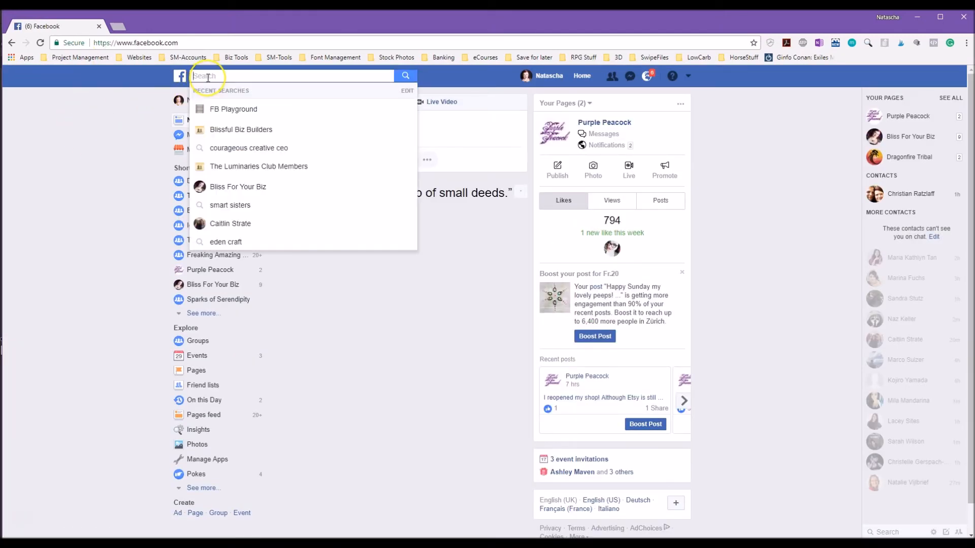
{"action": "left_click", "coordinate": [235, 108]}
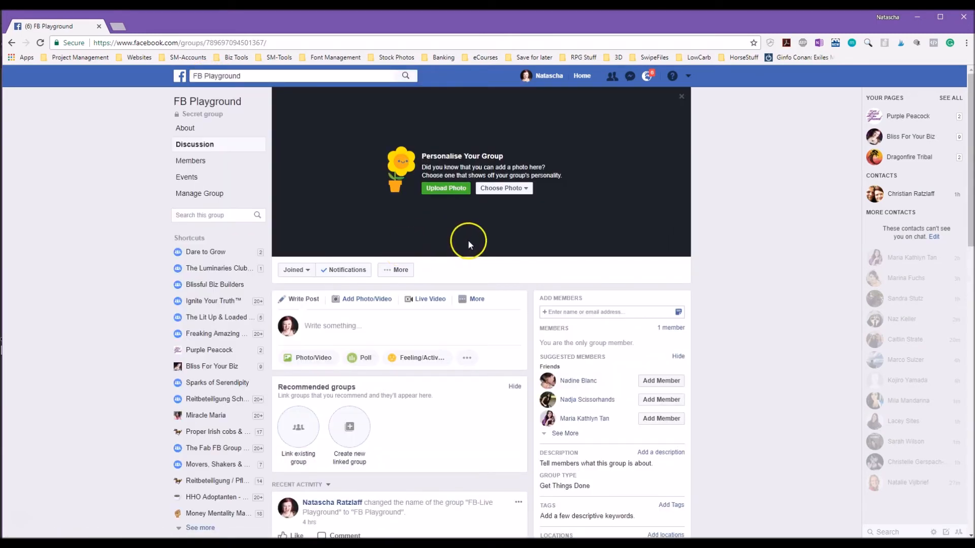
Upload FBPlaygroundCover from the Desktop as the FB Playground group's cover photo.
{"action": "left_click", "coordinate": [446, 188]}
{"action": "scroll", "coordinate": [113, 155], "scroll_direction": "down", "scroll_amount": 5}
{"action": "scroll", "coordinate": [91, 97], "scroll_direction": "up", "scroll_amount": 10}
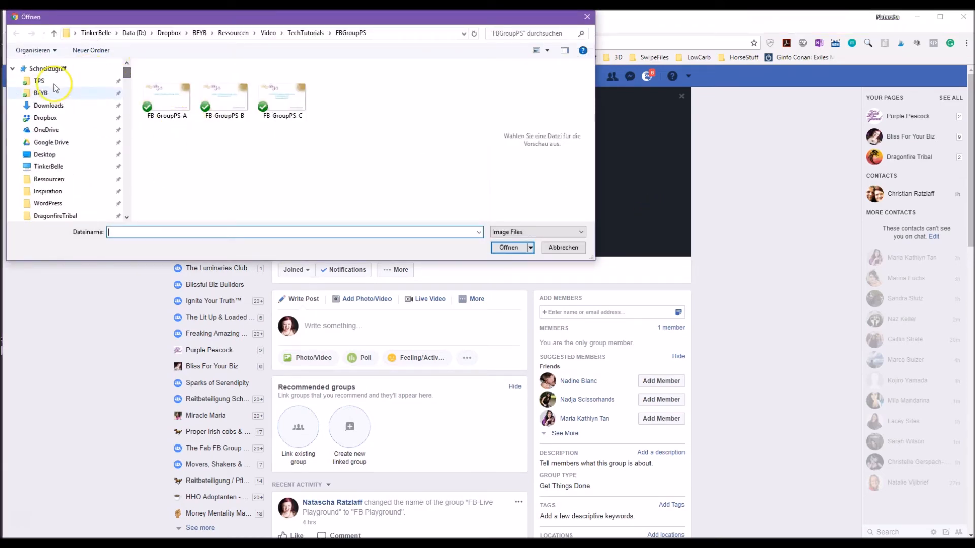
{"action": "left_click", "coordinate": [51, 155]}
{"action": "scroll", "coordinate": [323, 163], "scroll_direction": "down", "scroll_amount": 10}
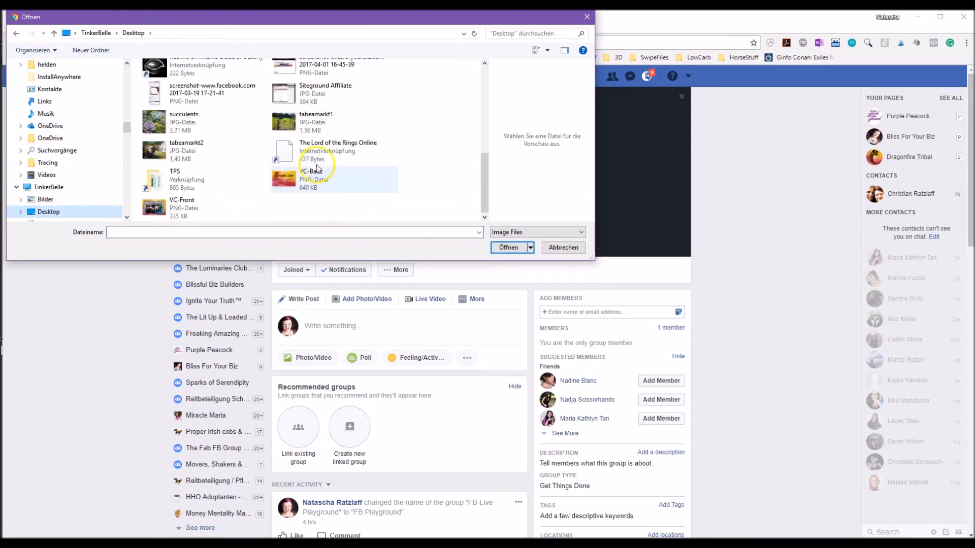
{"action": "left_click", "coordinate": [205, 179]}
{"action": "left_click", "coordinate": [325, 124]}
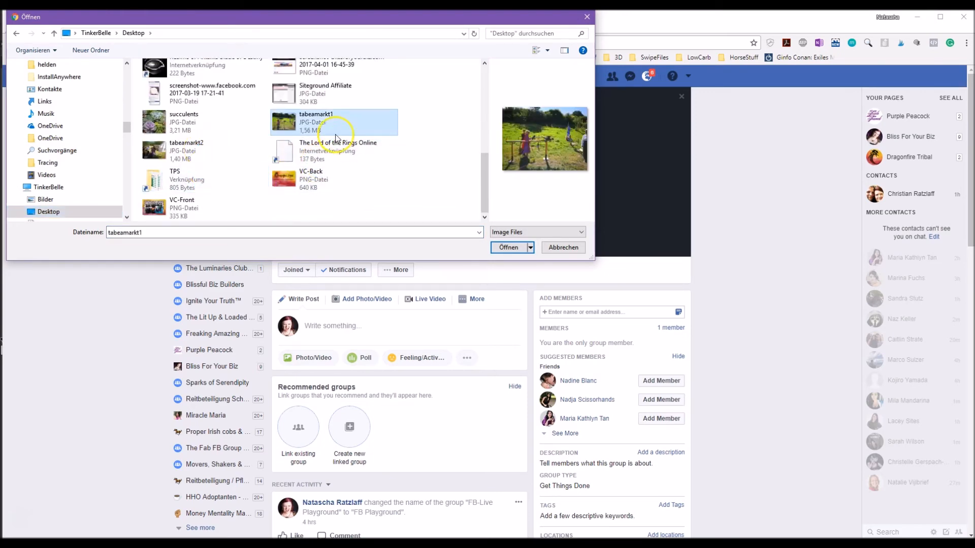
{"action": "scroll", "coordinate": [315, 147], "scroll_direction": "up", "scroll_amount": 10}
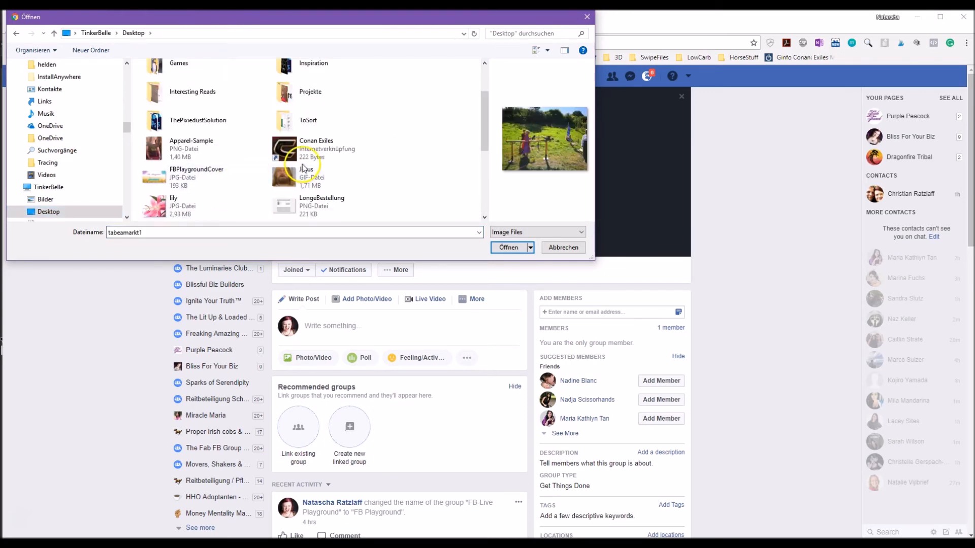
{"action": "left_click", "coordinate": [195, 175]}
{"action": "left_click", "coordinate": [512, 247]}
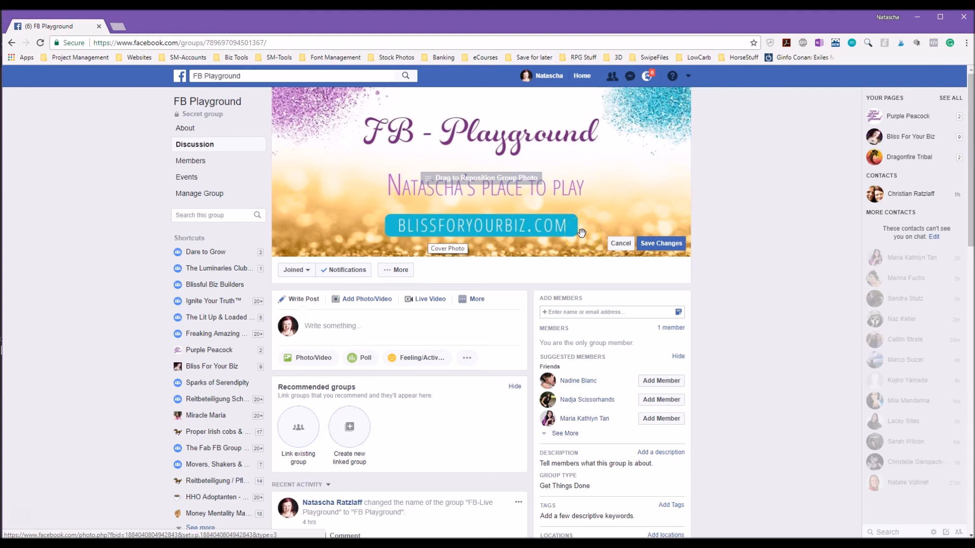
{"action": "left_click", "coordinate": [597, 174]}
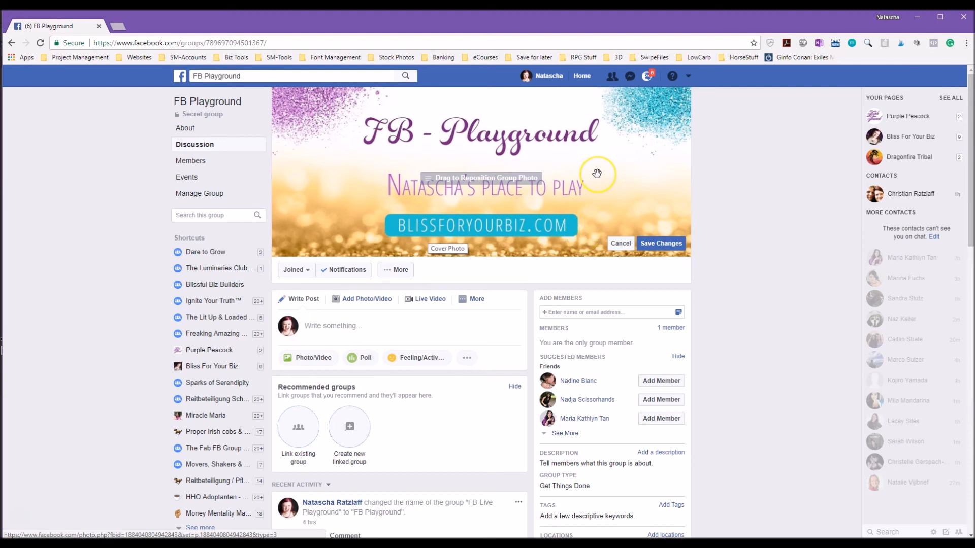